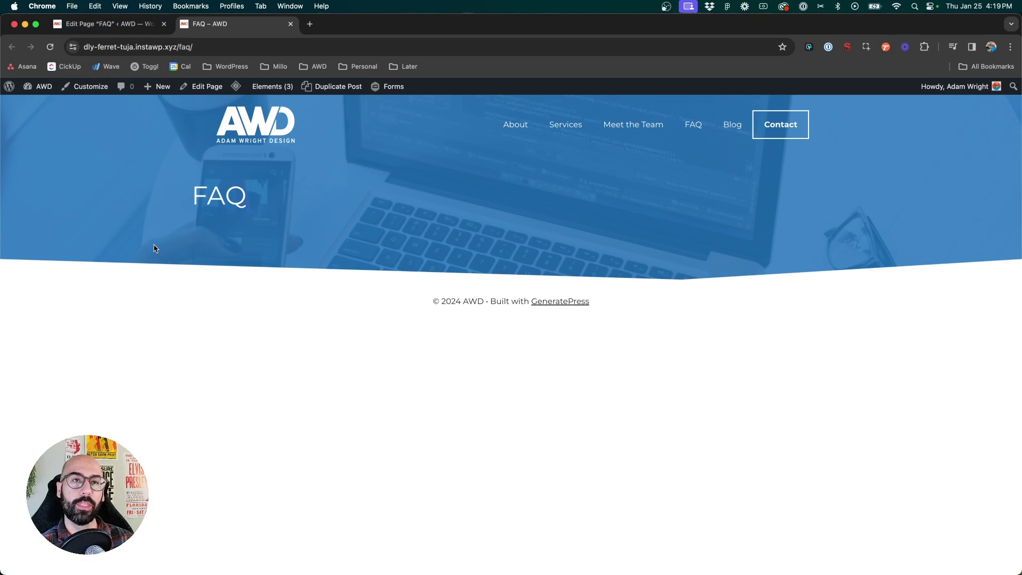
- On the FAQ page, turn the empty paragraph below the title into a GenerateBlocks Container using /cont
click(126, 24)
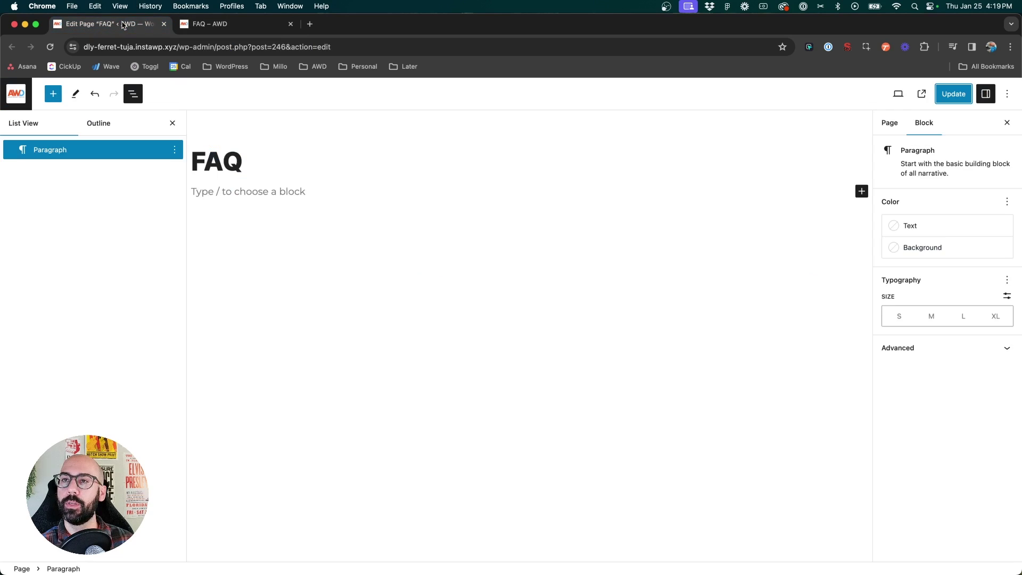
click(223, 194)
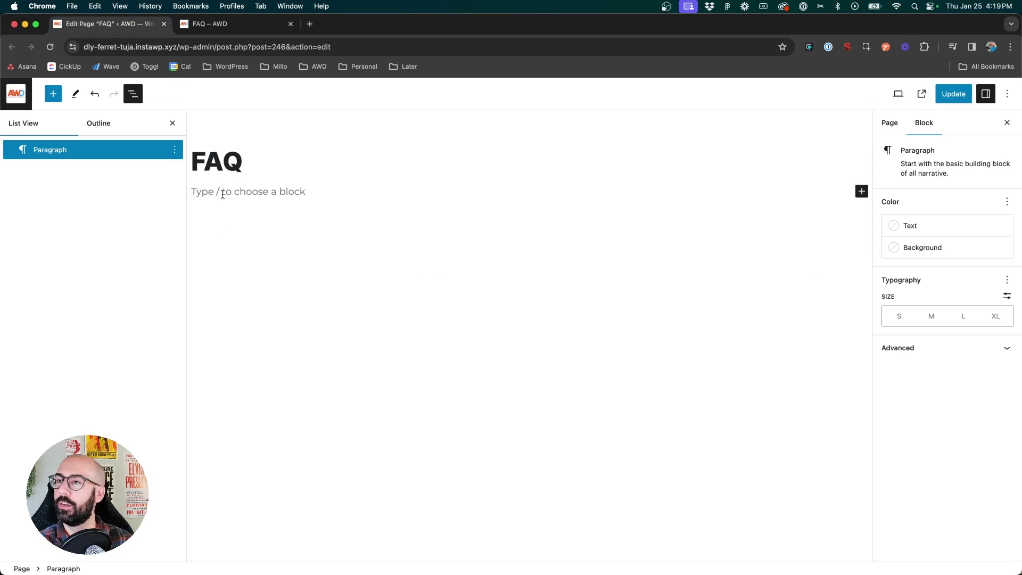
text(/cont)
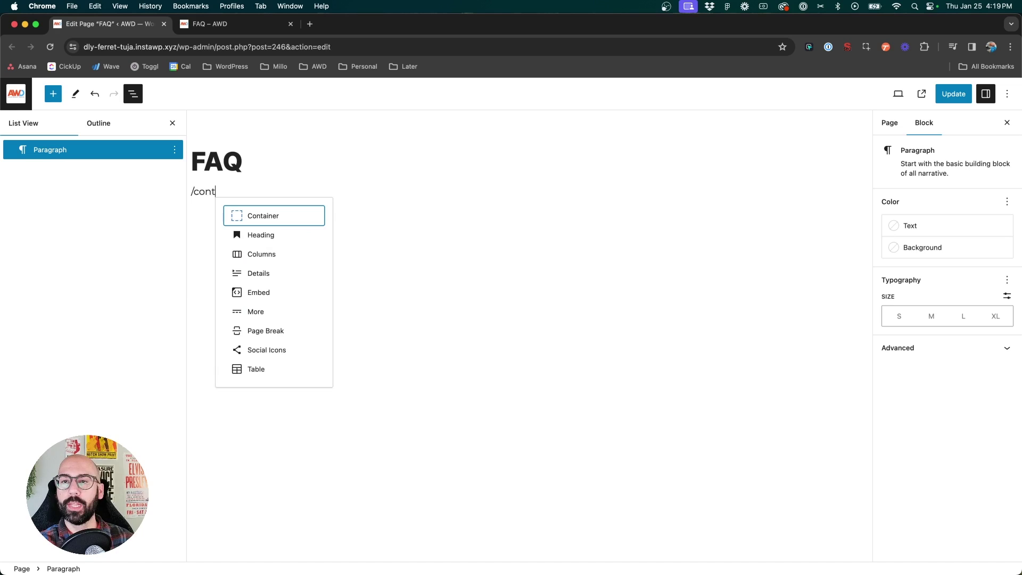
click(281, 220)
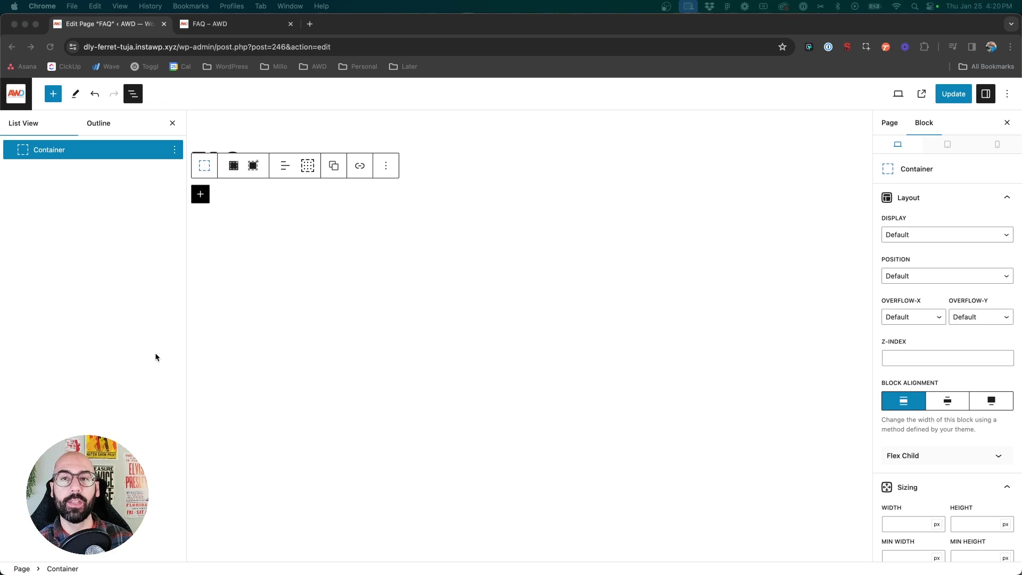
click(136, 330)
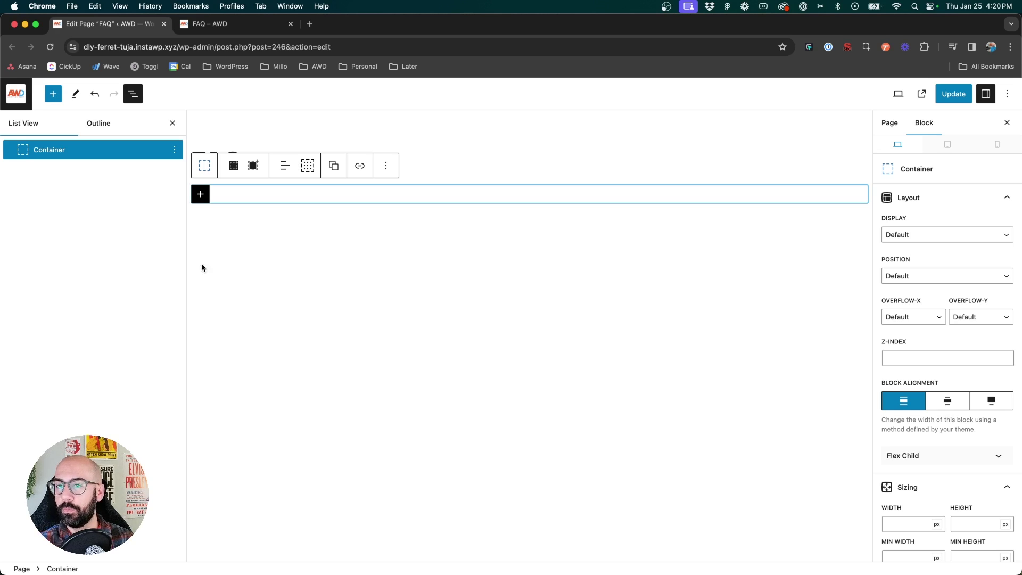
- Give the container the gray contrast-3 background colour
scroll(900, 354, down, 6)
scroll(900, 354, down, 5)
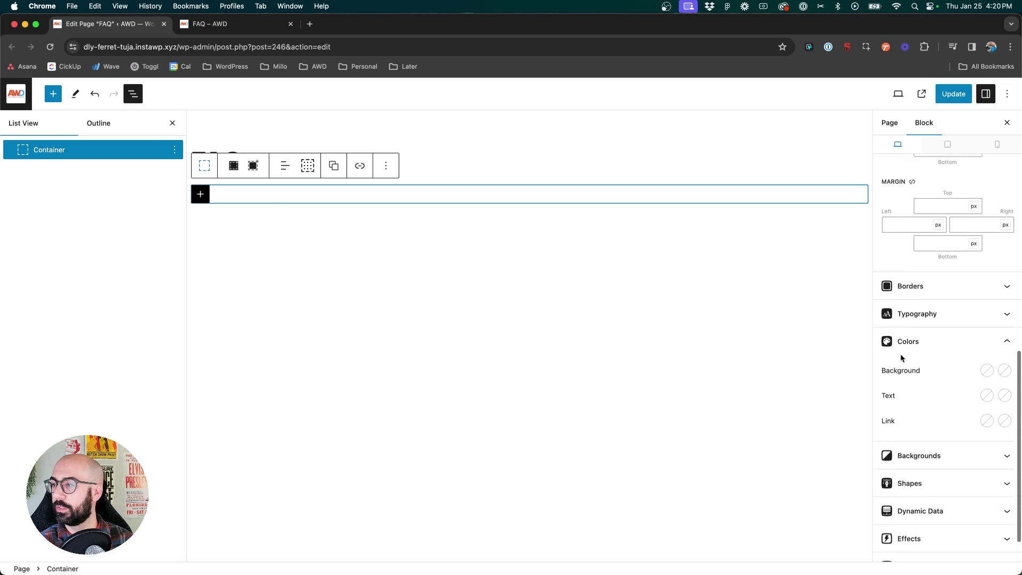
click(986, 358)
click(888, 327)
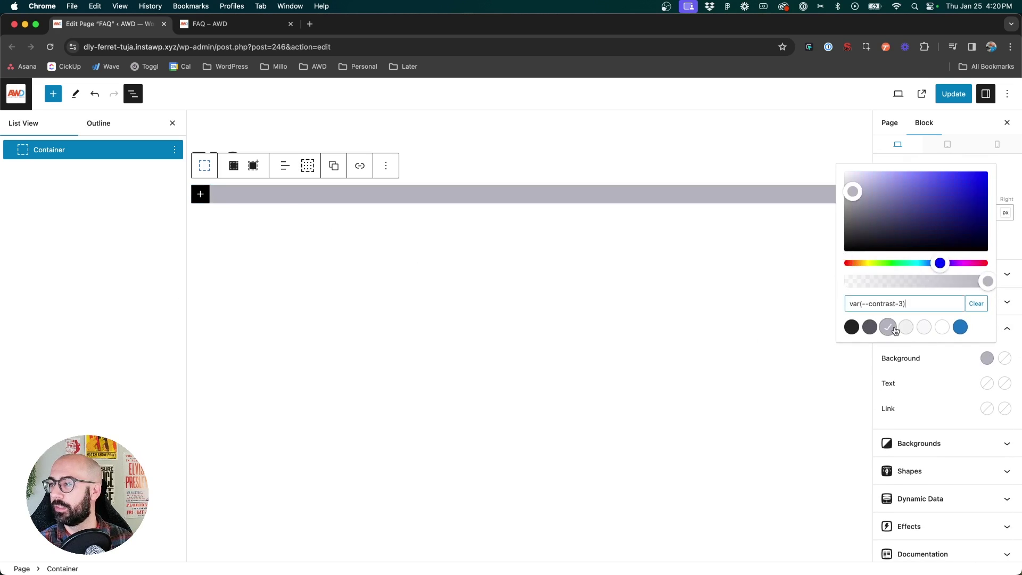
click(942, 404)
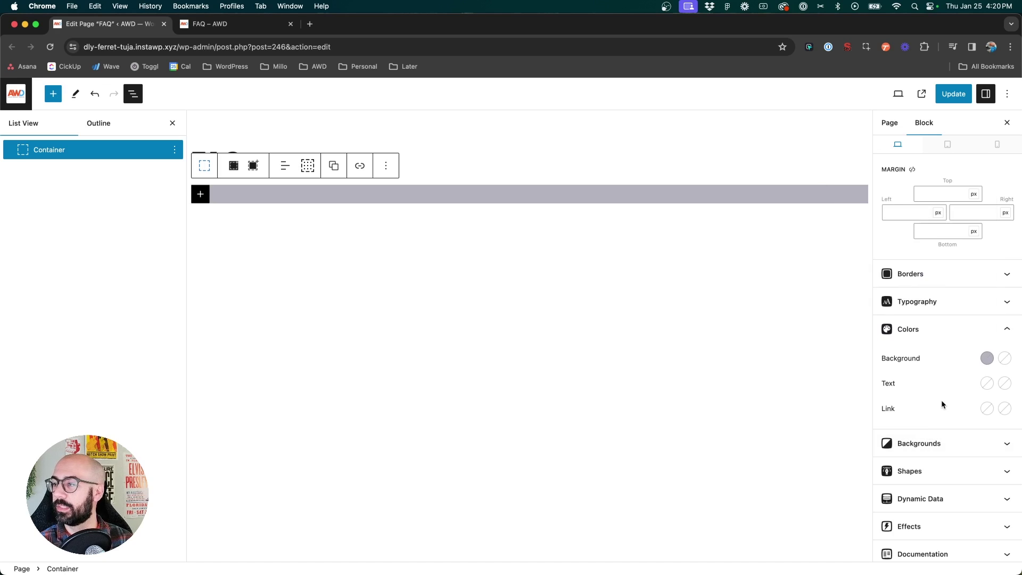
- Set the container padding to 60/20/60/20 px
scroll(942, 373, up, 3)
click(926, 181)
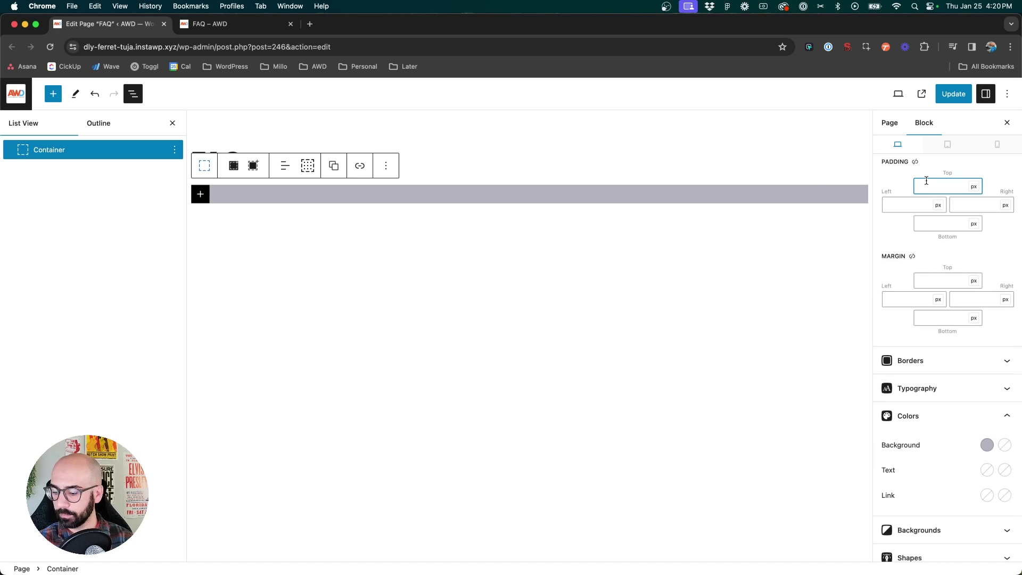
text(60)
key(Tab)
key(Tab)
text(20)
key(Tab)
key(Tab)
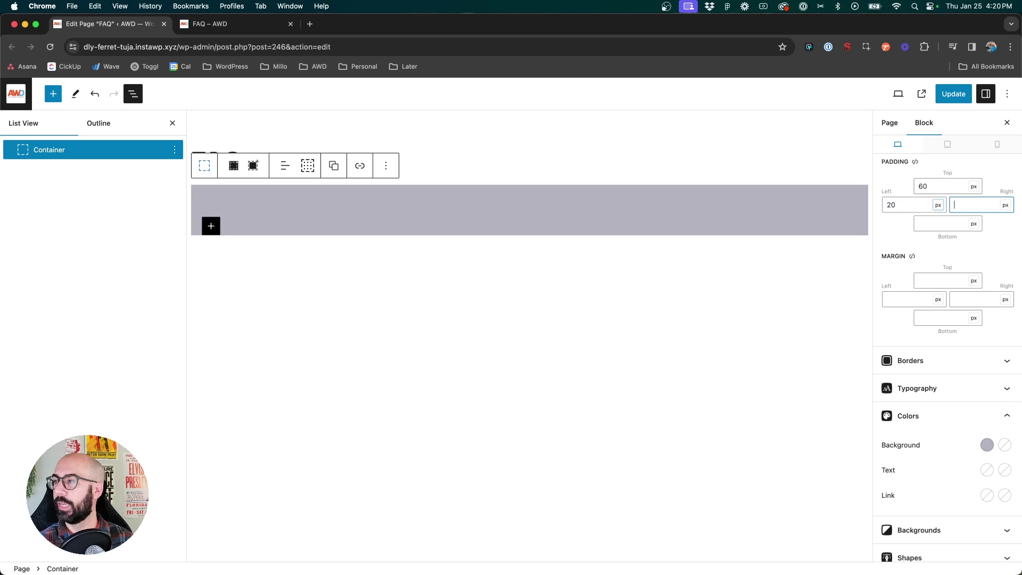
text(60)
key(BackSpace)
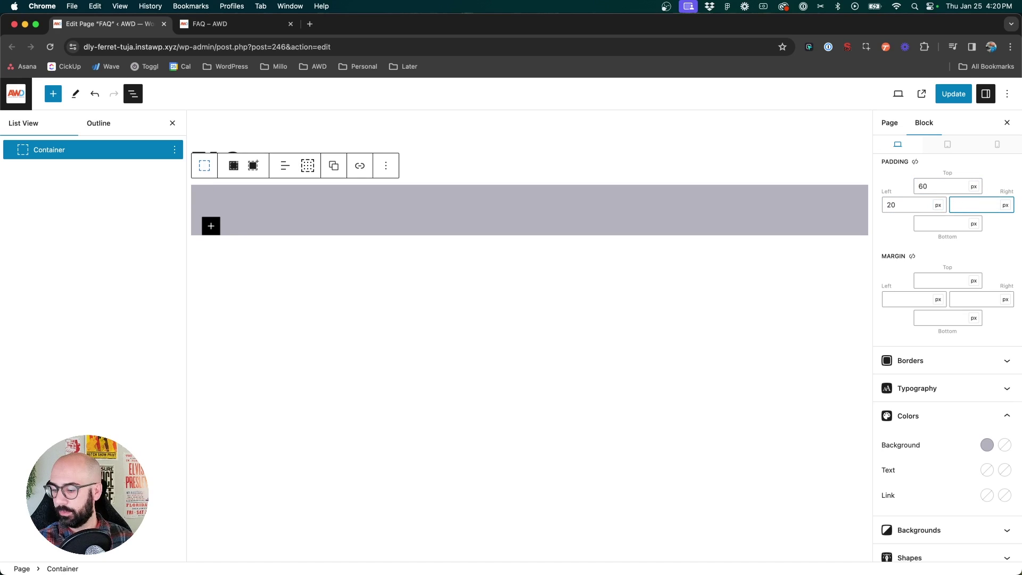
text(20)
key(Tab)
key(Tab)
text(60)
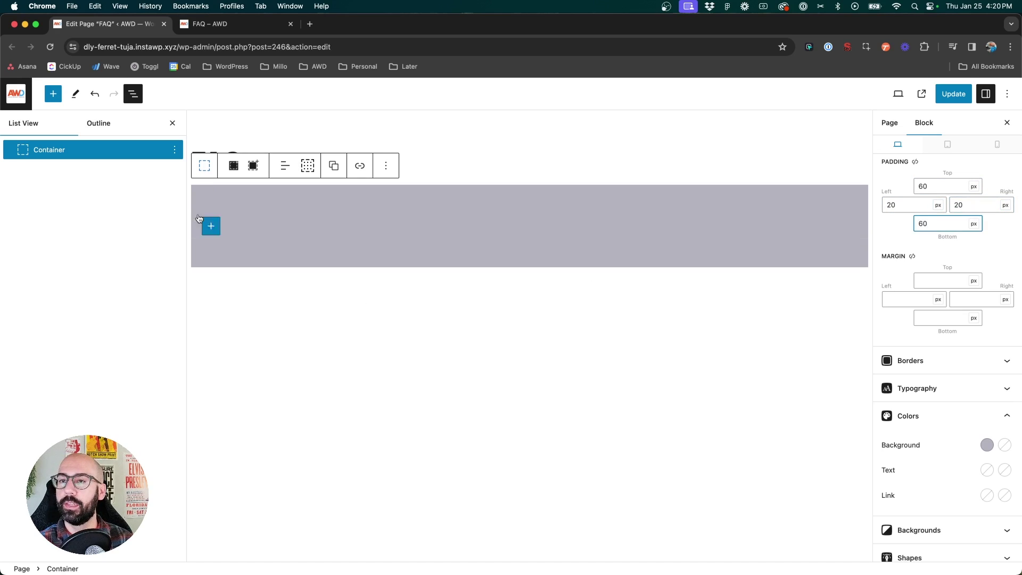
- Add a placeholder heading inside the container, set its text colour to black (contrast) and update the page
click(211, 226)
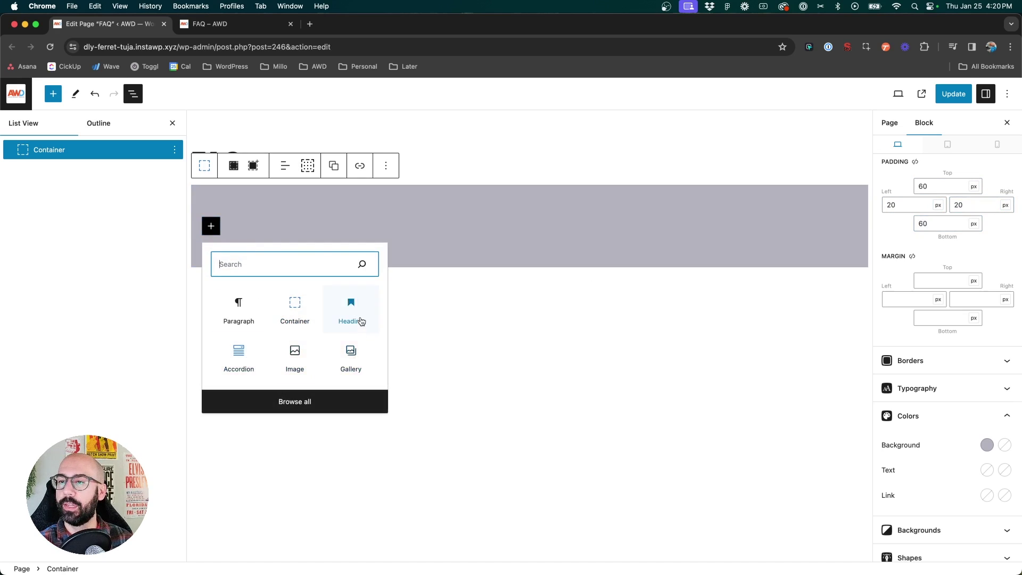
click(354, 315)
text(#ispu)
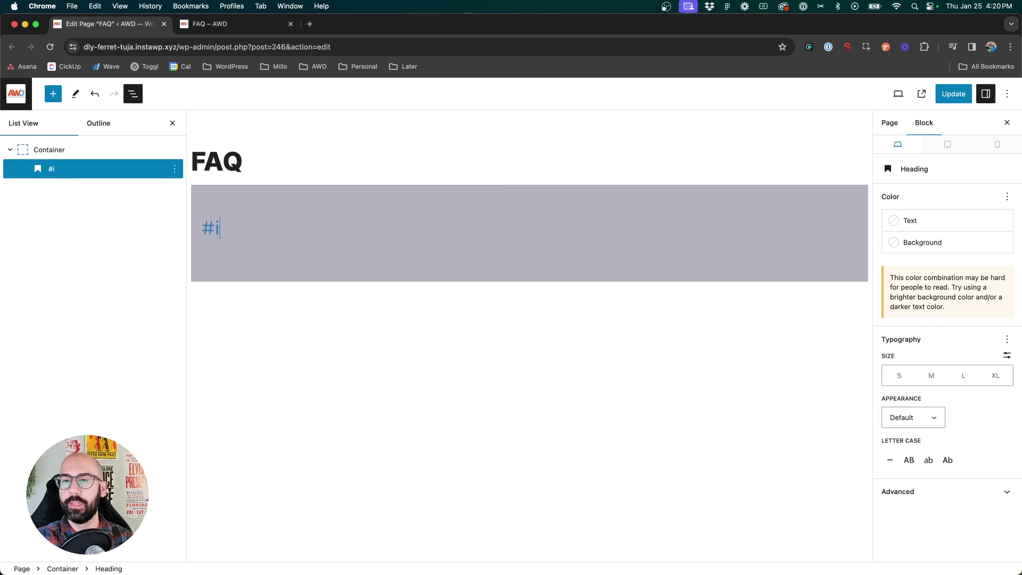
key(BackSpace)
key(BackSpace)
key(BackSpace)
text(ps)
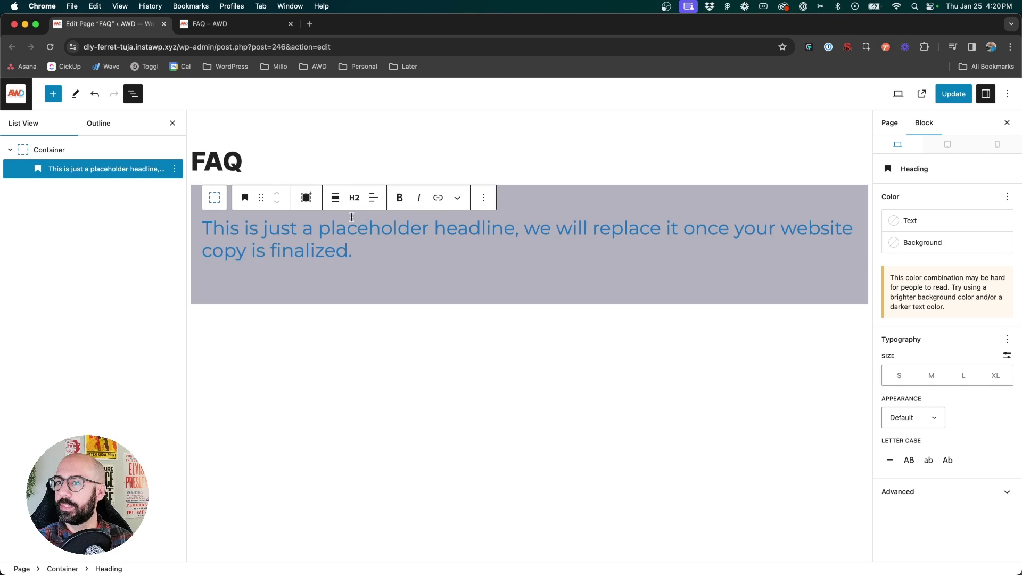
click(900, 228)
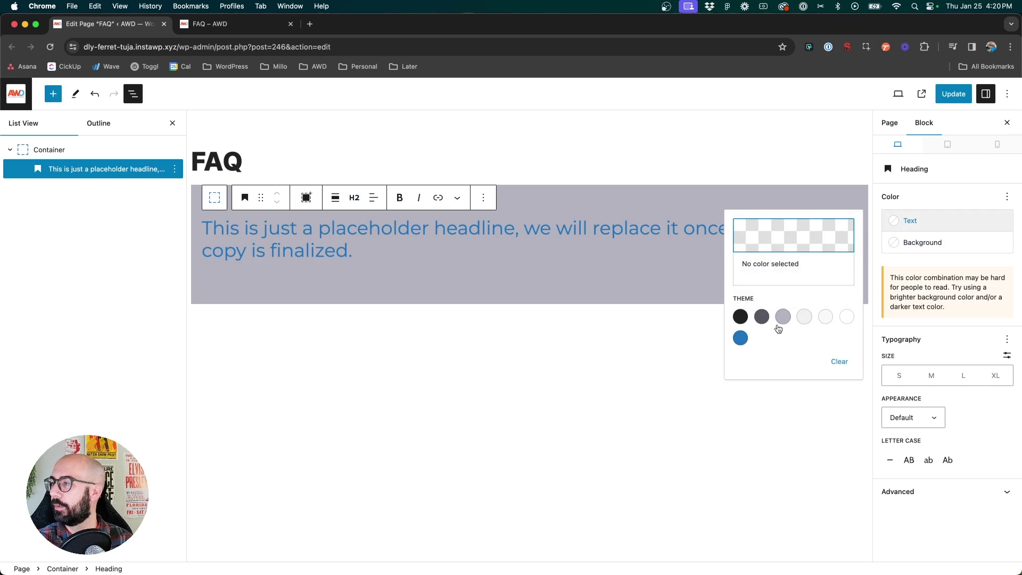
click(740, 317)
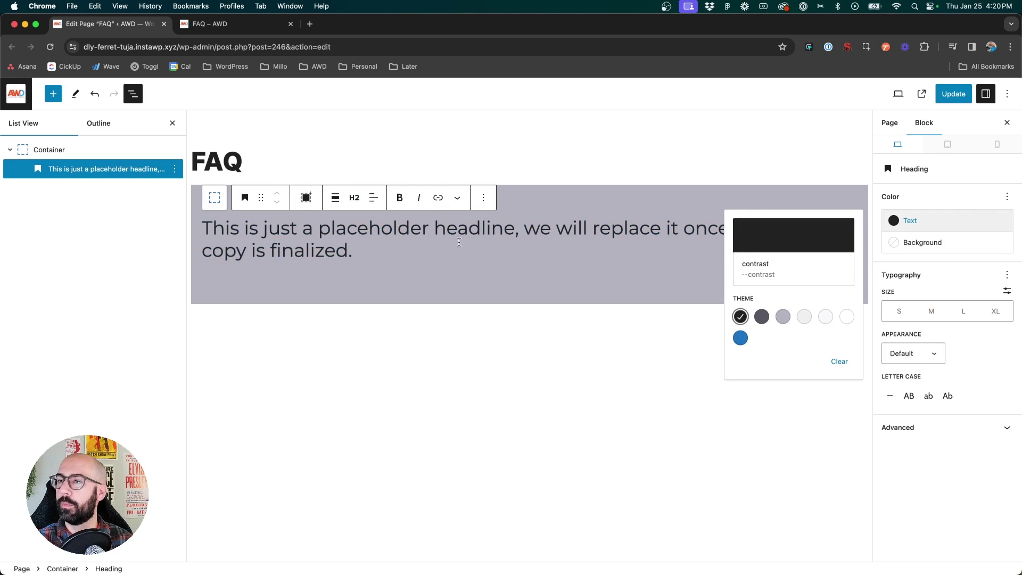
click(953, 94)
- Reload the live FAQ page to view the full-width gray band with the placeholder headline
click(225, 29)
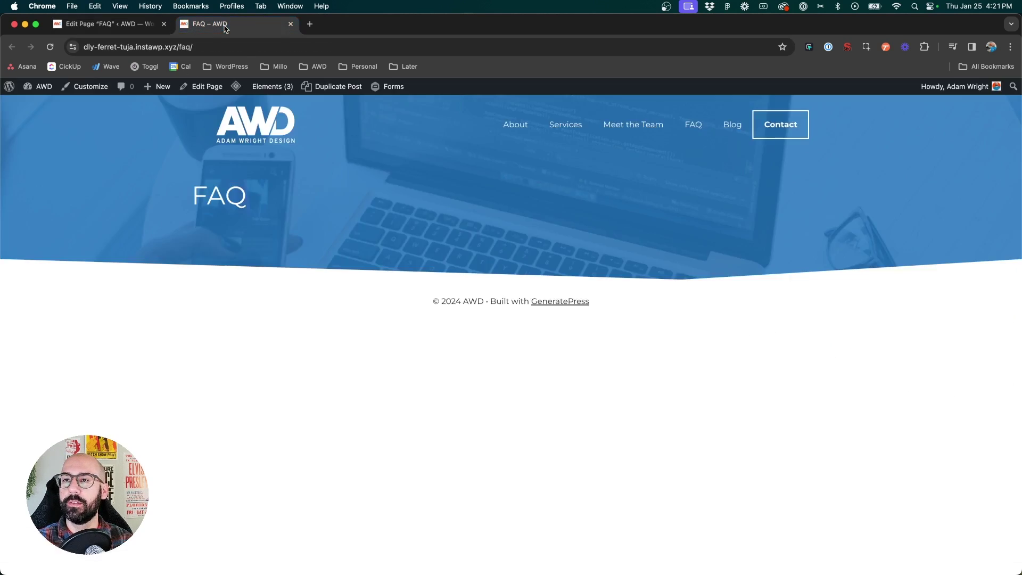
key(super+r)
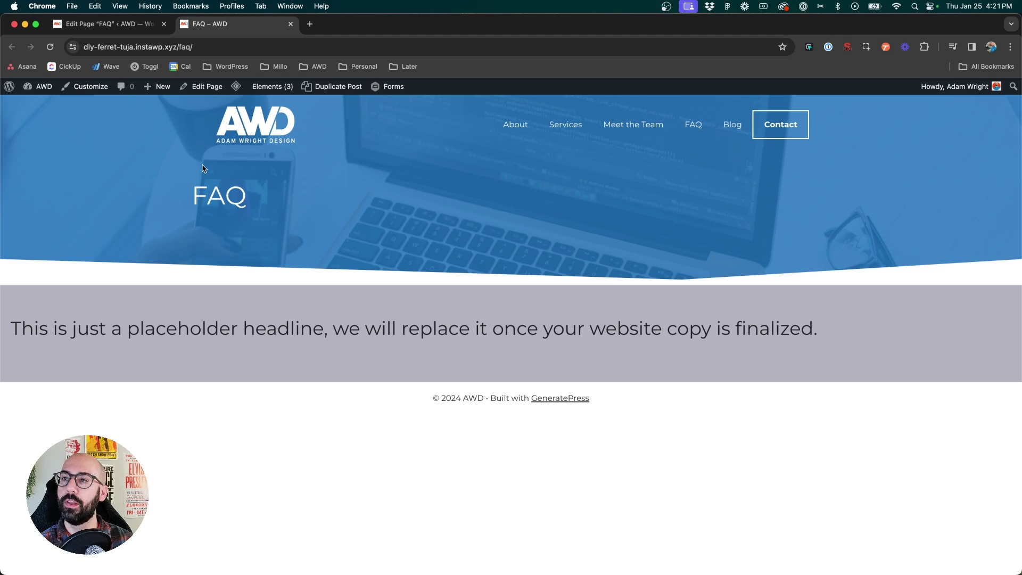
mouse_move(272, 87)
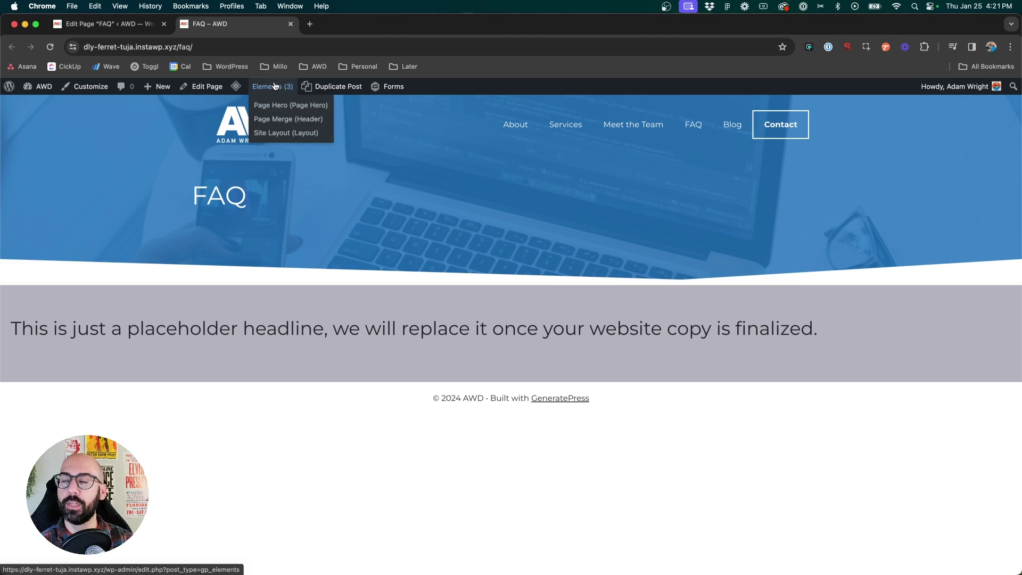
- Set the Site Layout element's content area to Default, save it, and recheck the live FAQ page
click(285, 136)
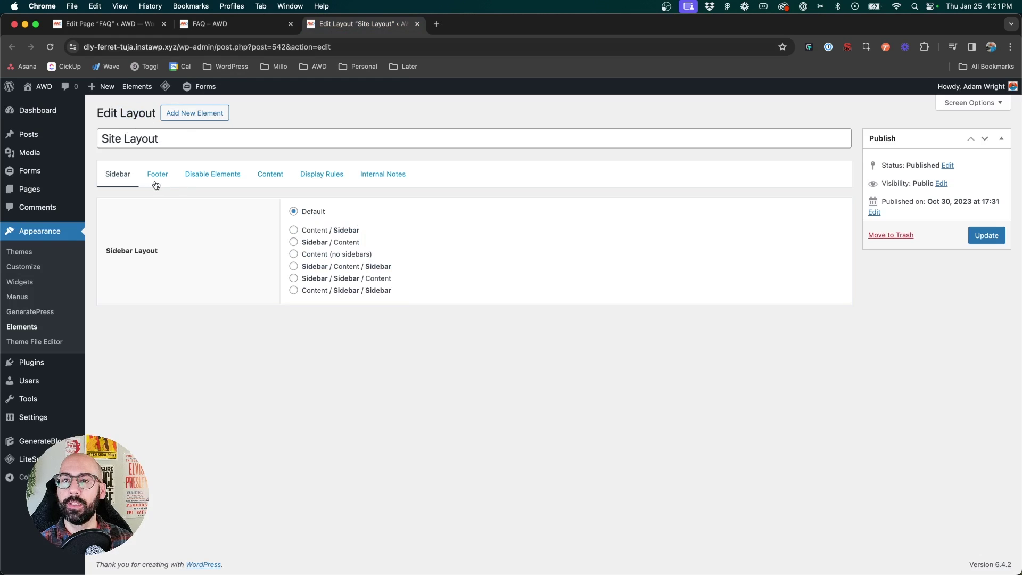
click(273, 178)
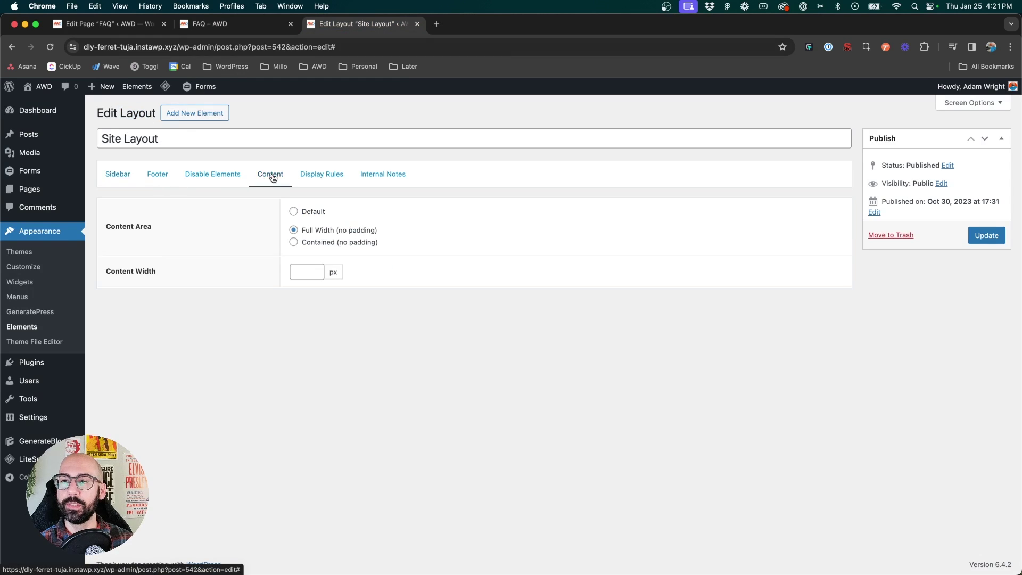
click(312, 212)
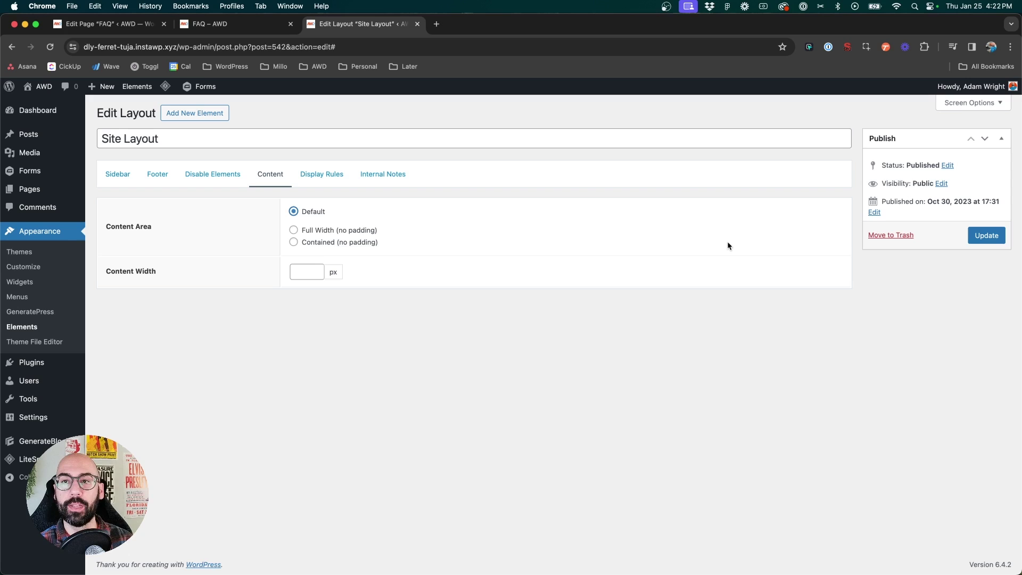
click(983, 235)
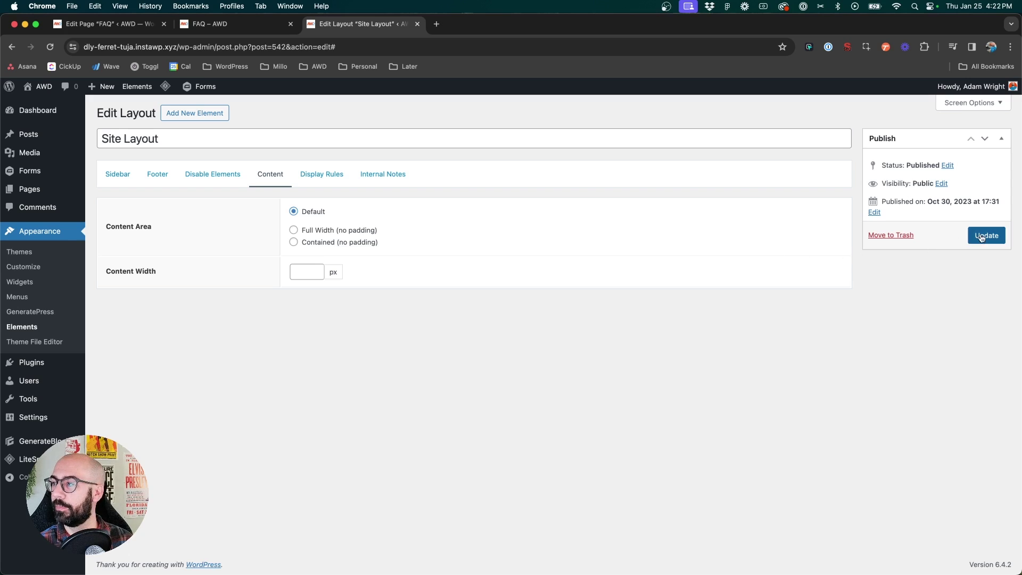
click(210, 25)
key(super+r)
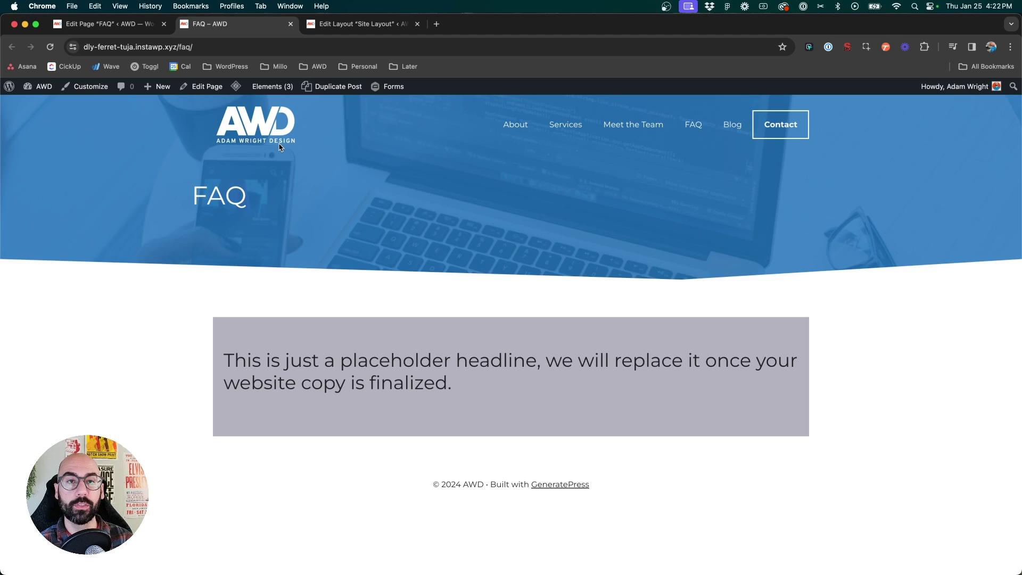
key(ctrl+Tab)
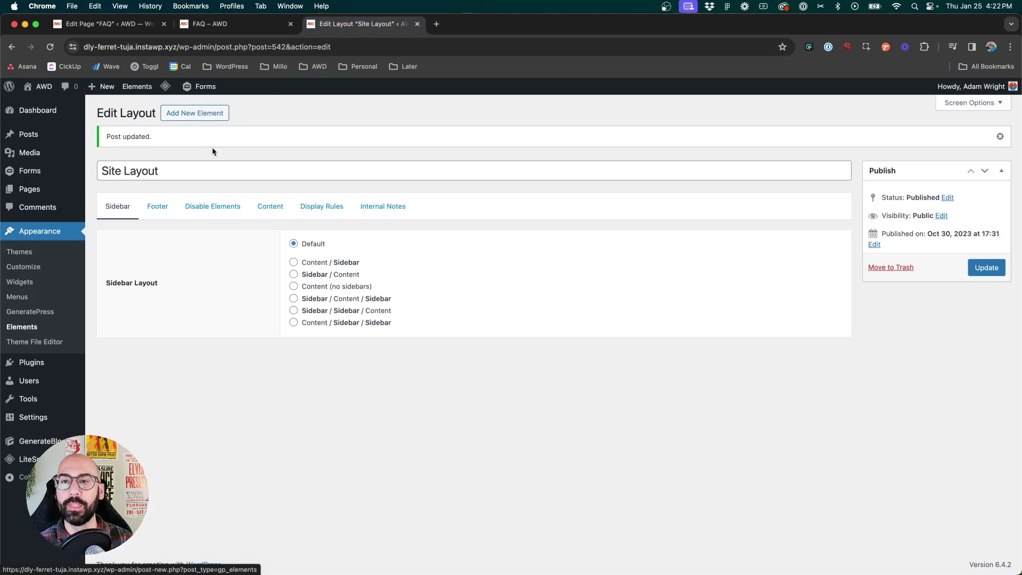
- Switch the Site Layout content area to Full Width (no padding), update, and reload the live FAQ page
click(276, 210)
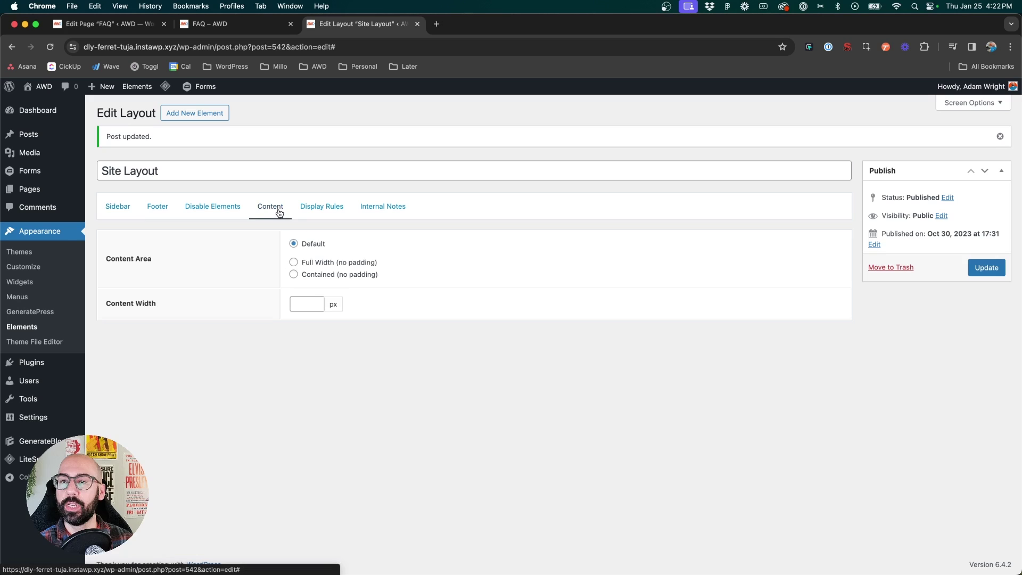
click(303, 267)
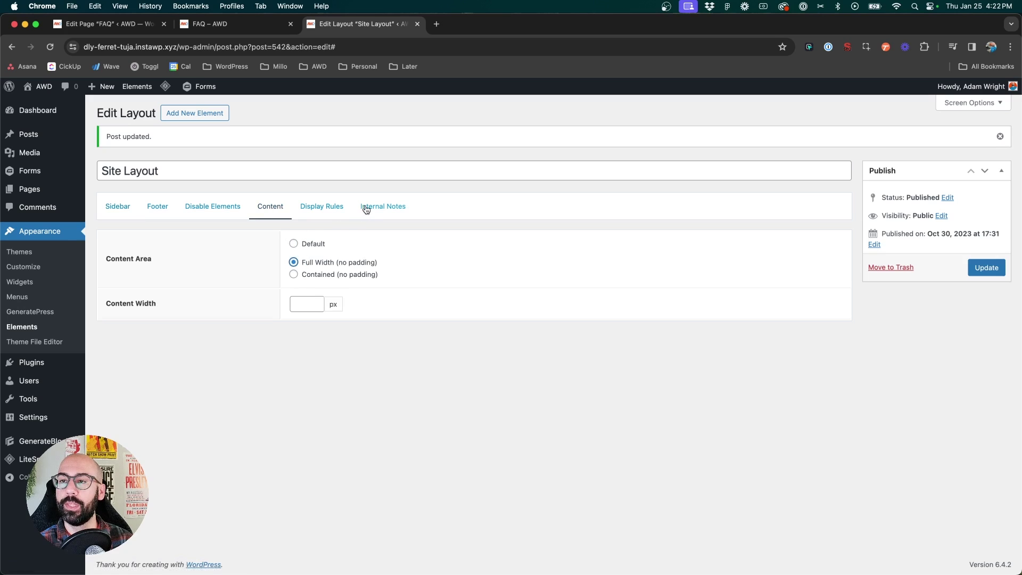
click(327, 208)
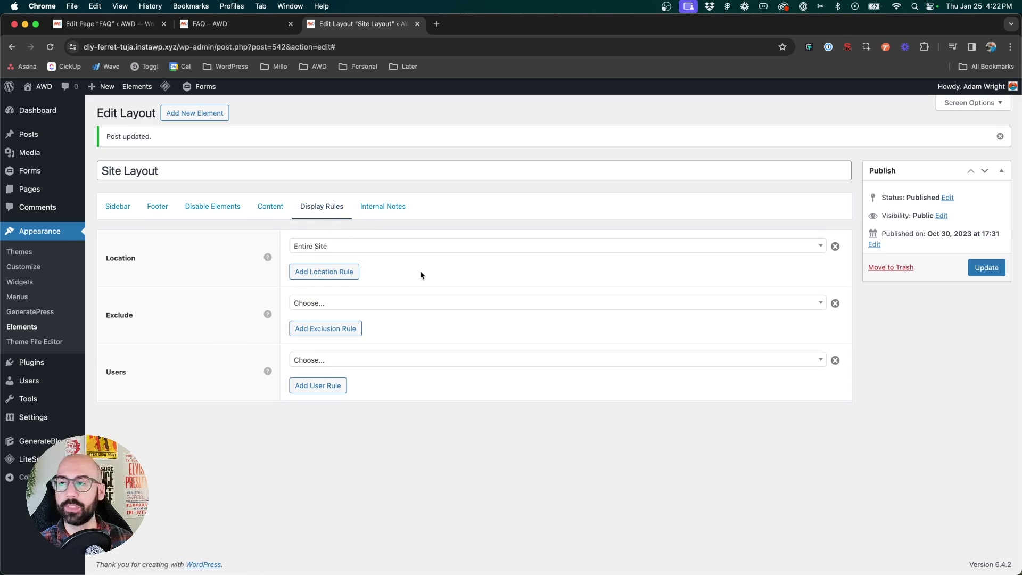
click(986, 267)
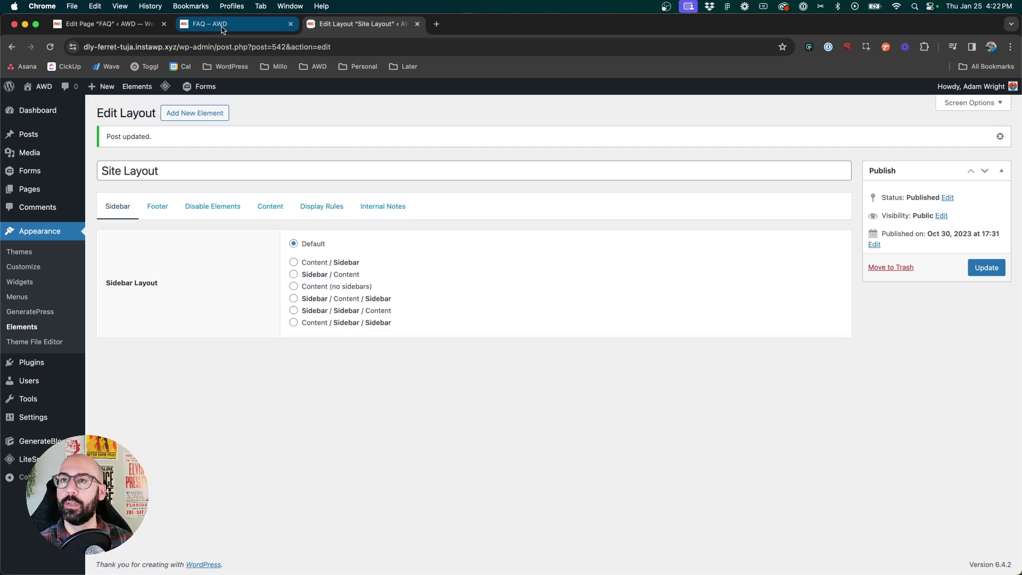
click(222, 27)
key(super+r)
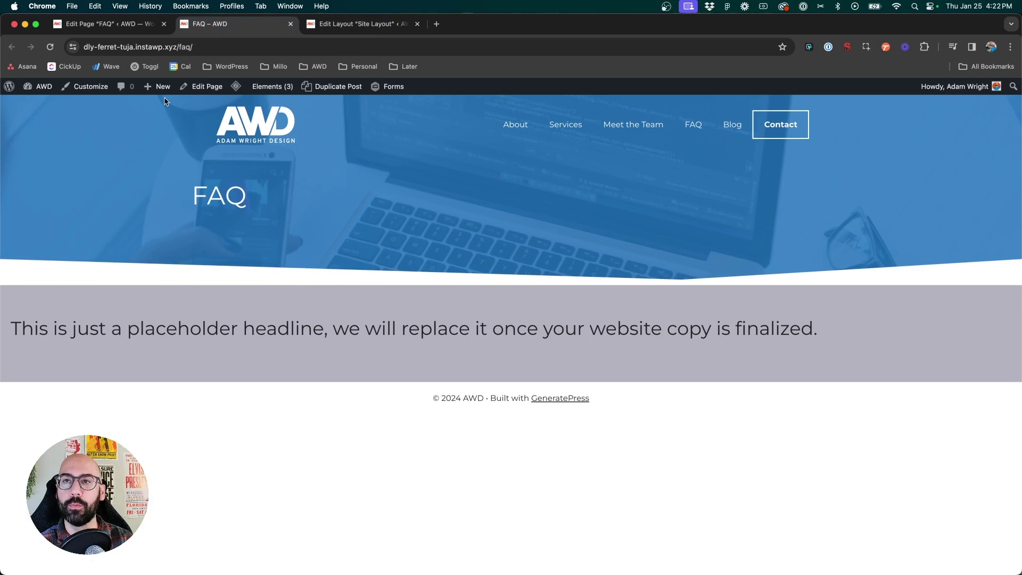
click(124, 27)
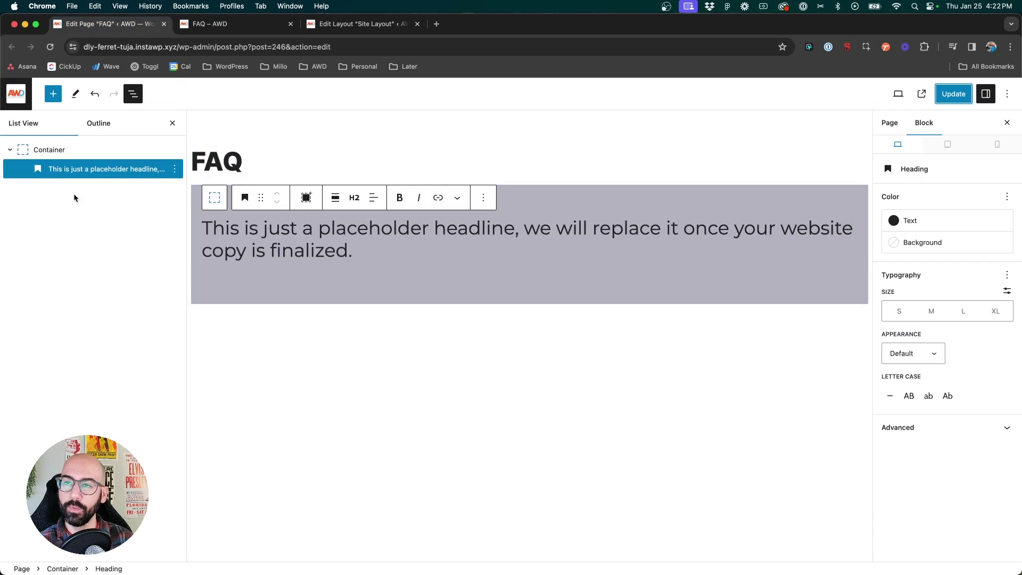
- Insert a Container after the placeholder headline and drag the headline into that nested container
click(48, 152)
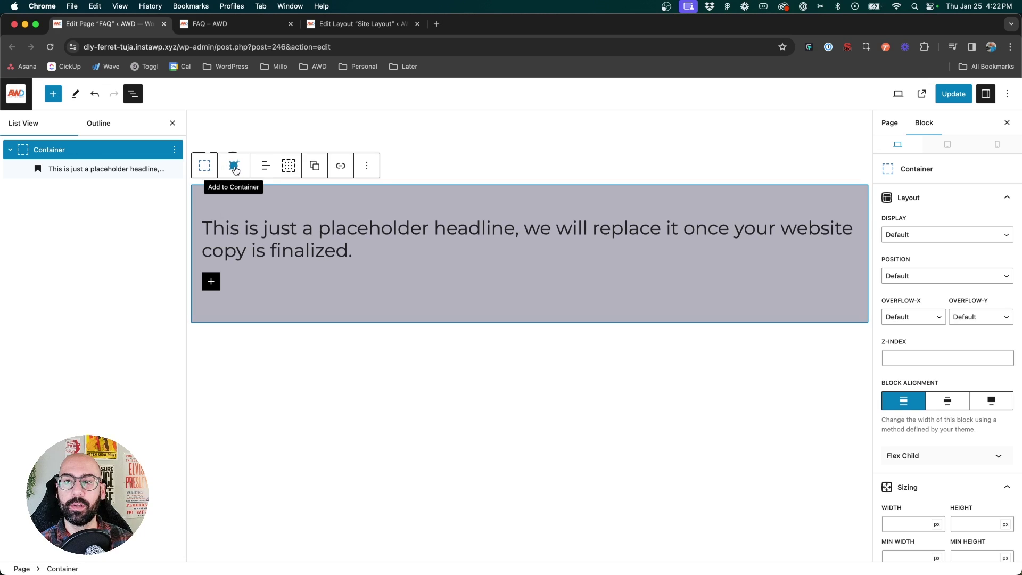
click(109, 169)
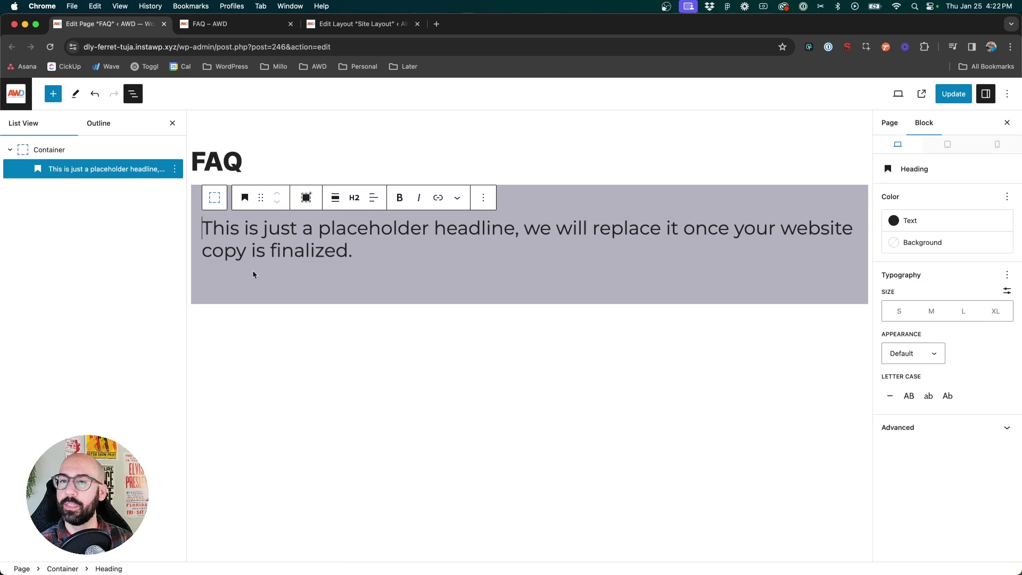
click(361, 256)
key(Return)
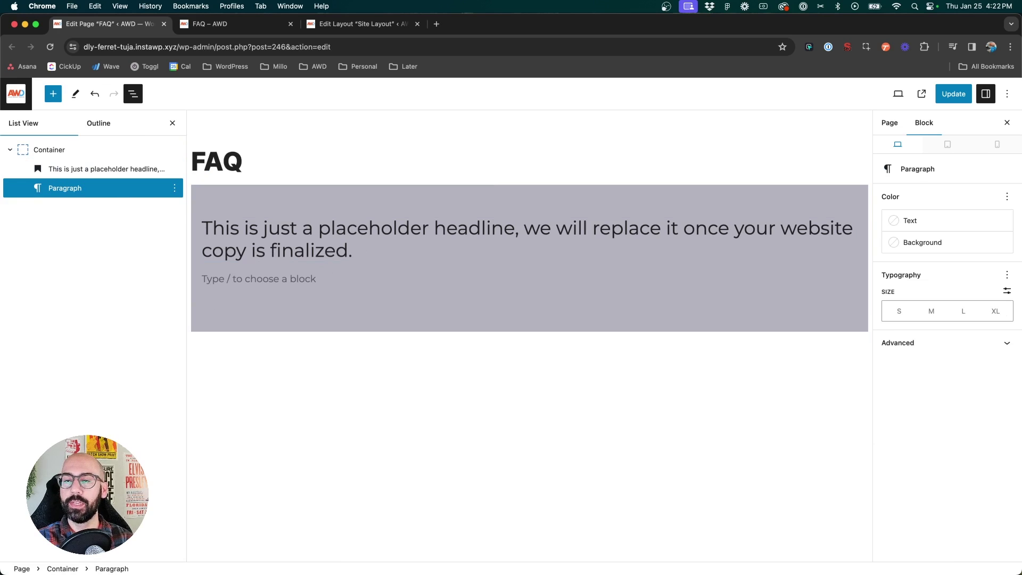
text(/cont)
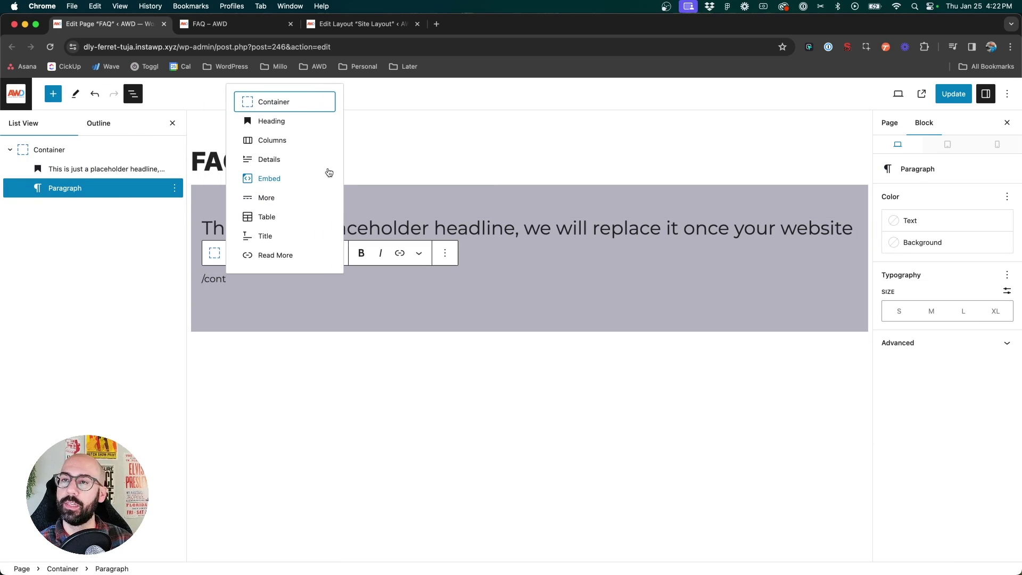
click(287, 103)
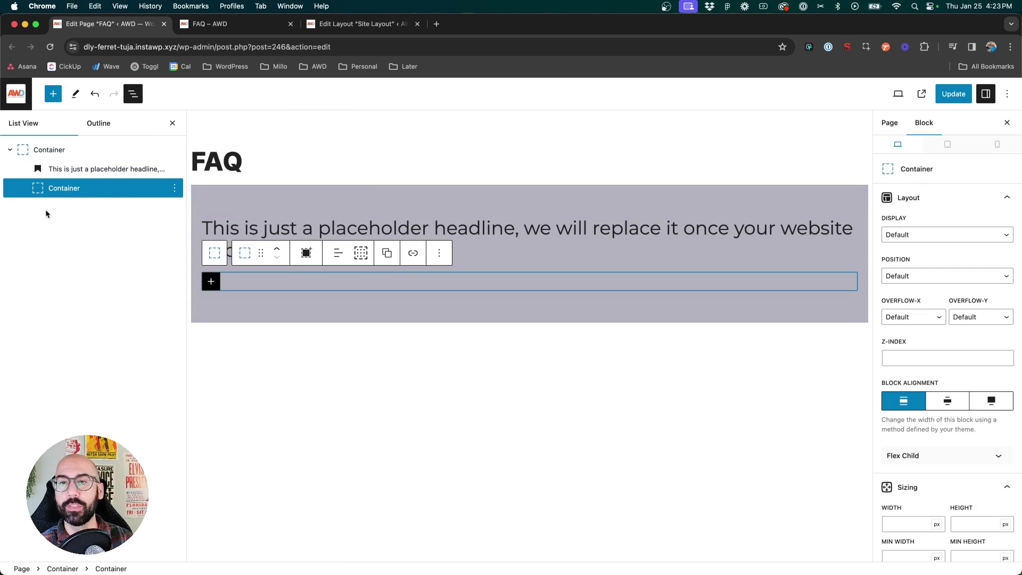
click(281, 229)
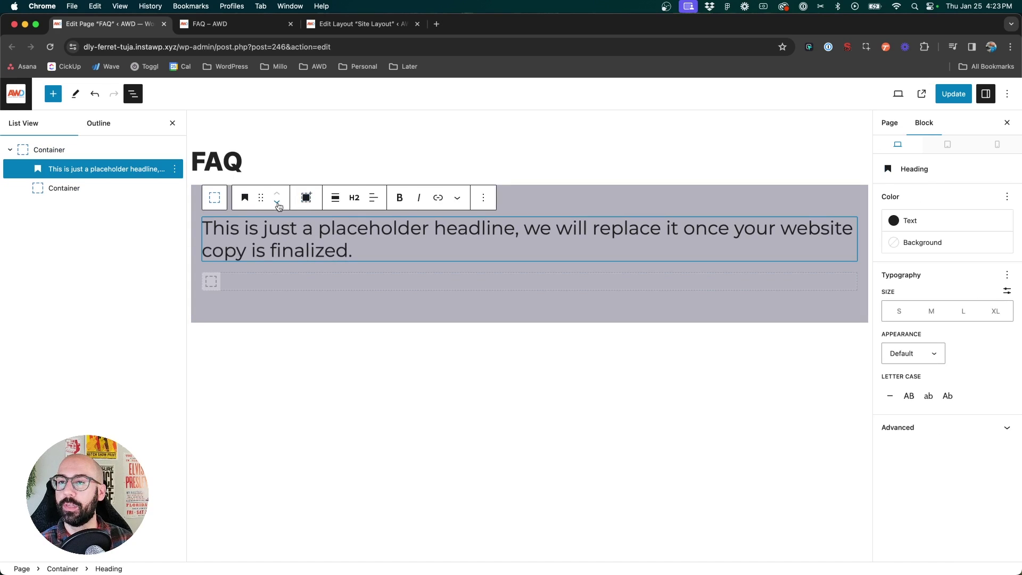
drag(261, 197, 207, 283)
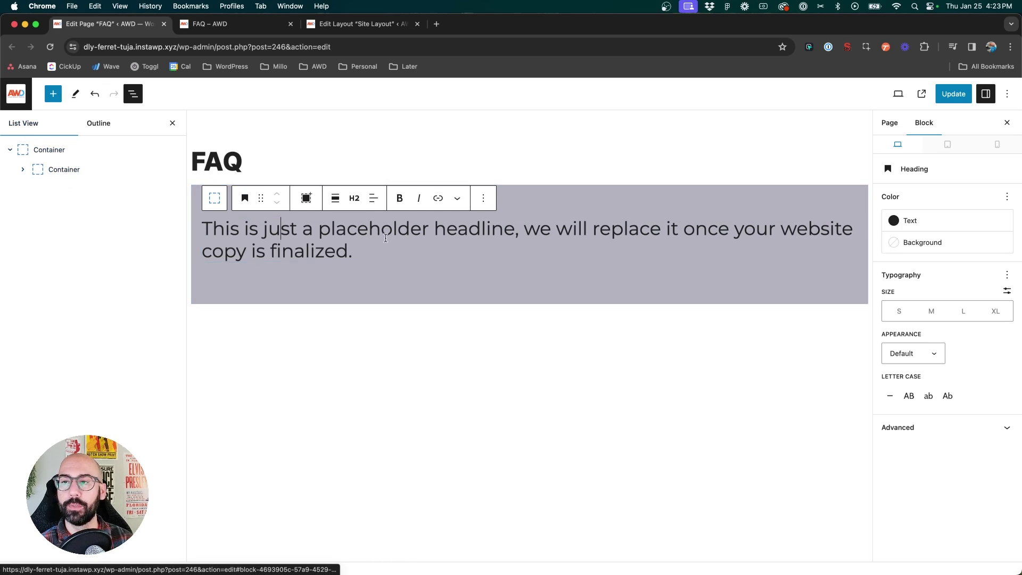
- Update the page, check the reloaded live FAQ page, then select the inner container in the editor
click(953, 93)
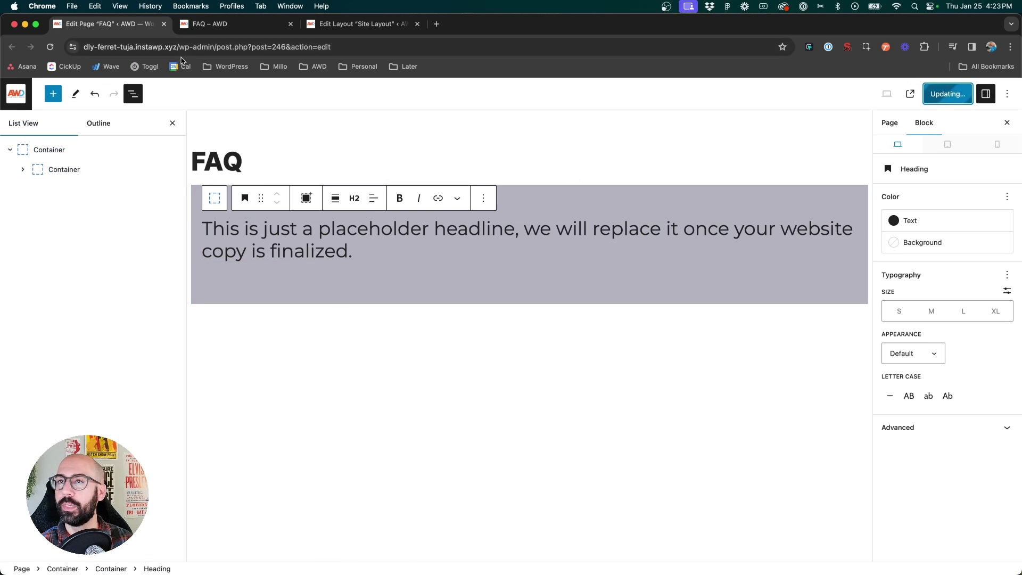
click(234, 24)
key(super+r)
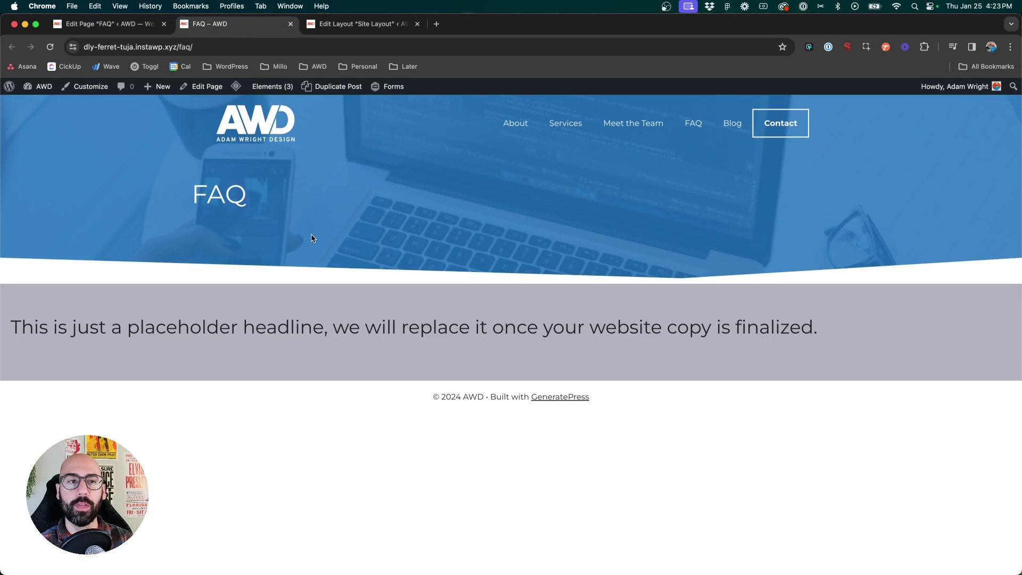
click(121, 26)
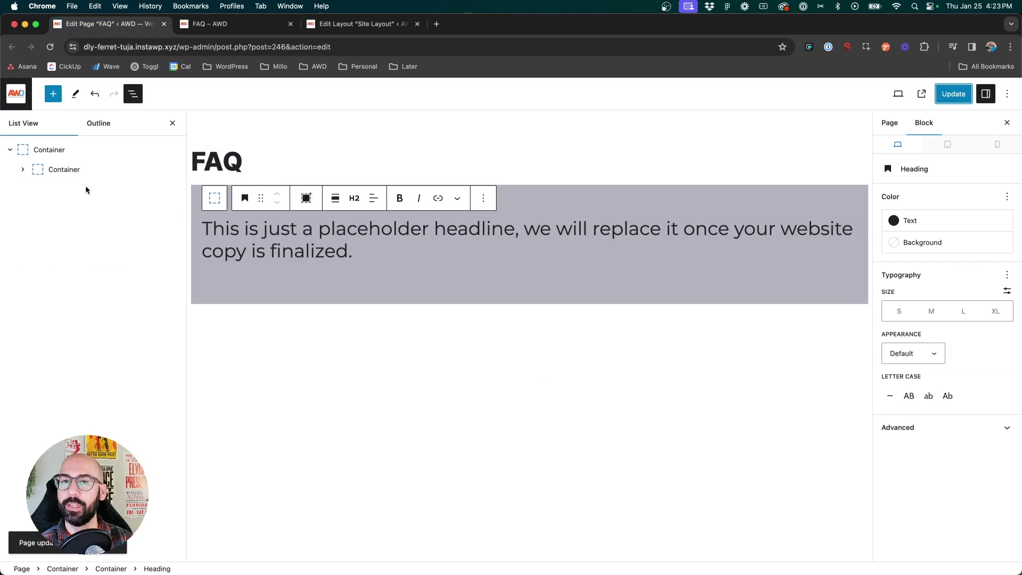
click(58, 170)
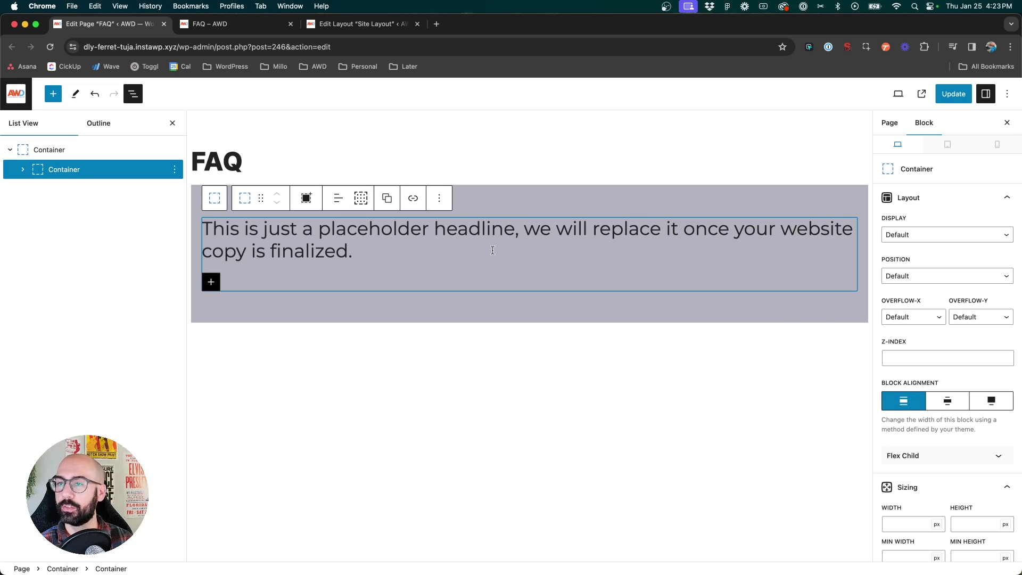
- Enable the global 1200 max width on the inner container, set its left and right margins to auto, and save
scroll(923, 334, down, 5)
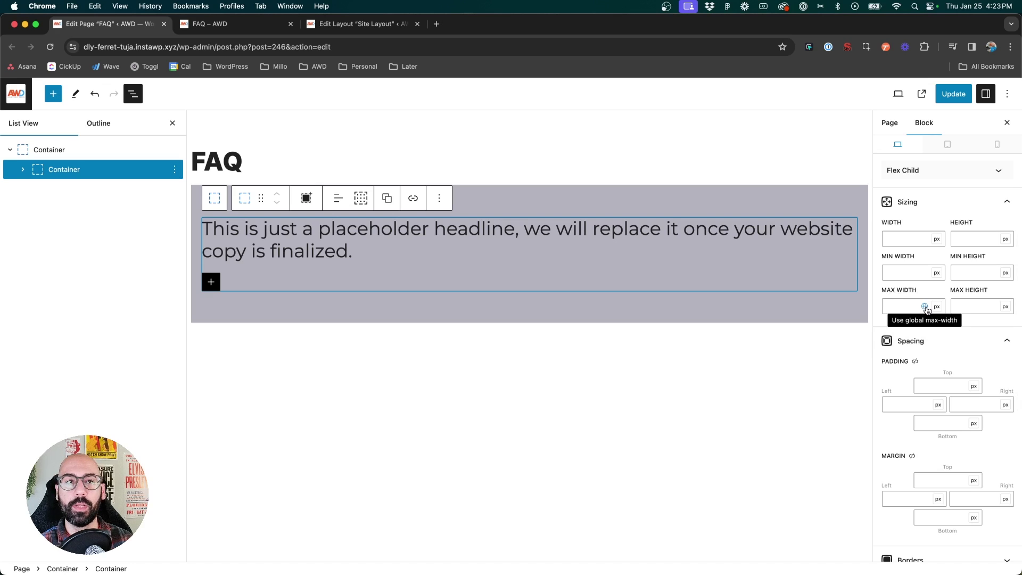
click(925, 307)
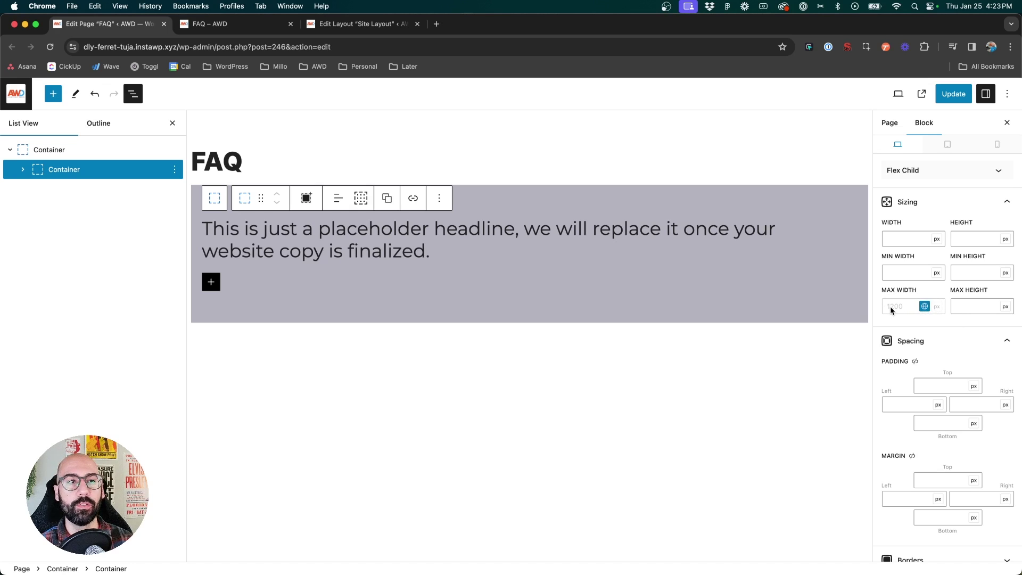
scroll(890, 306, down, 3)
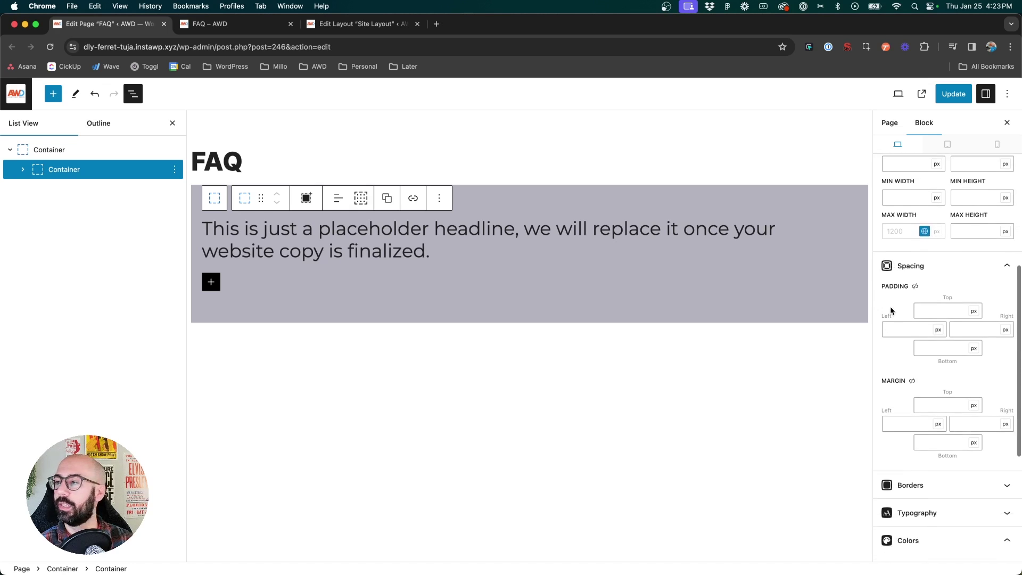
click(899, 425)
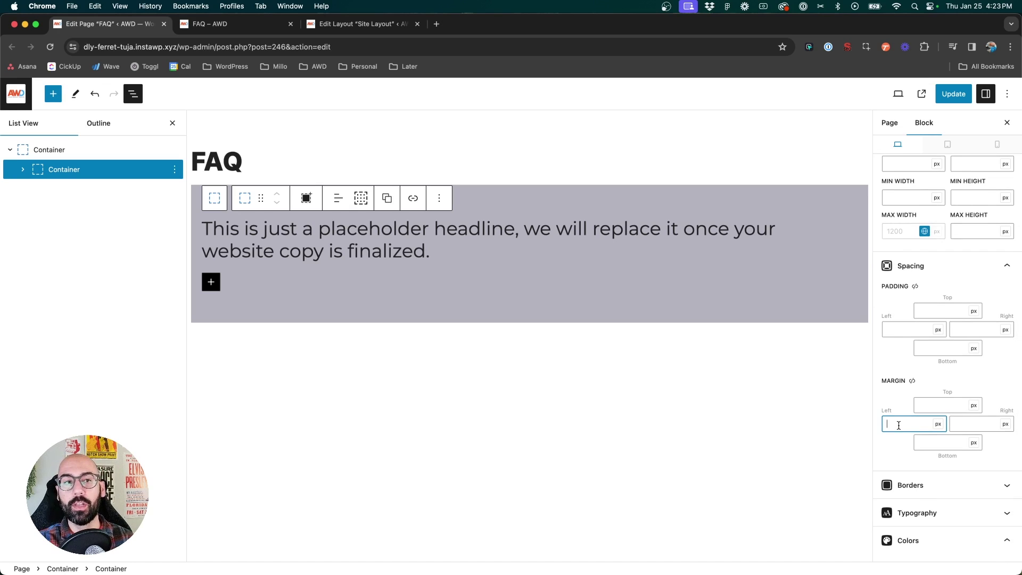
text(auto)
key(Tab)
text(auto)
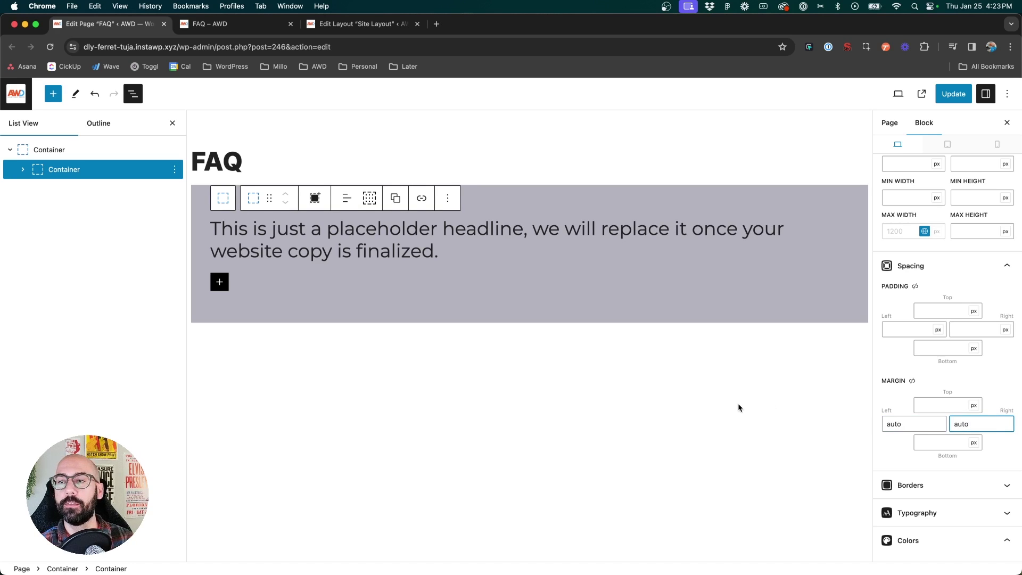
click(953, 93)
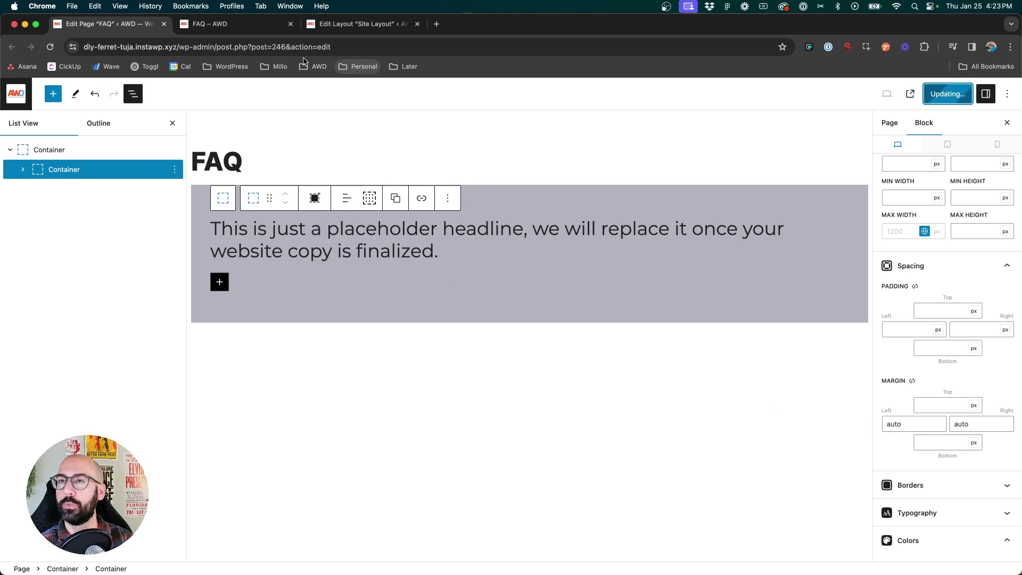
click(232, 24)
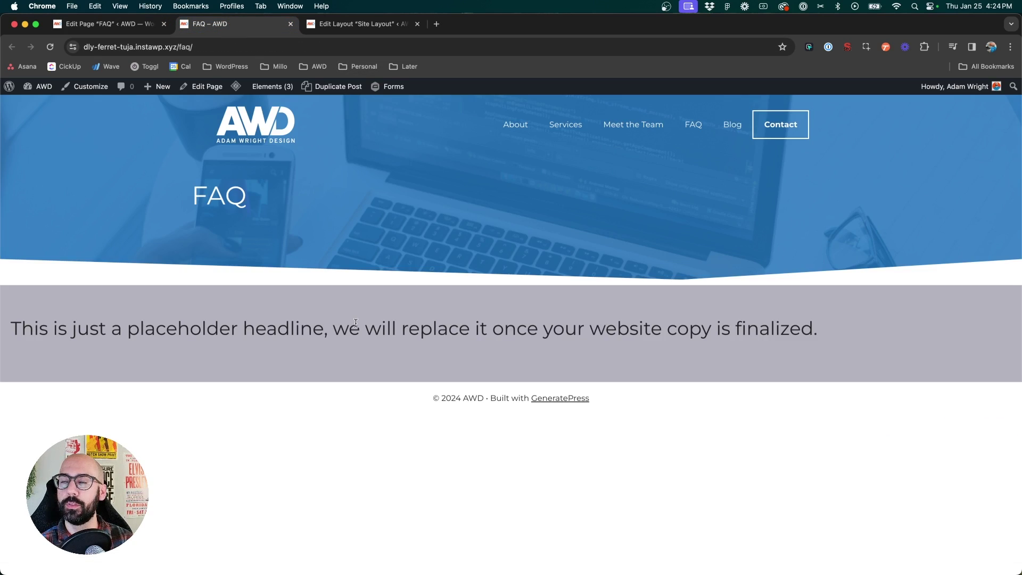
key(super+r)
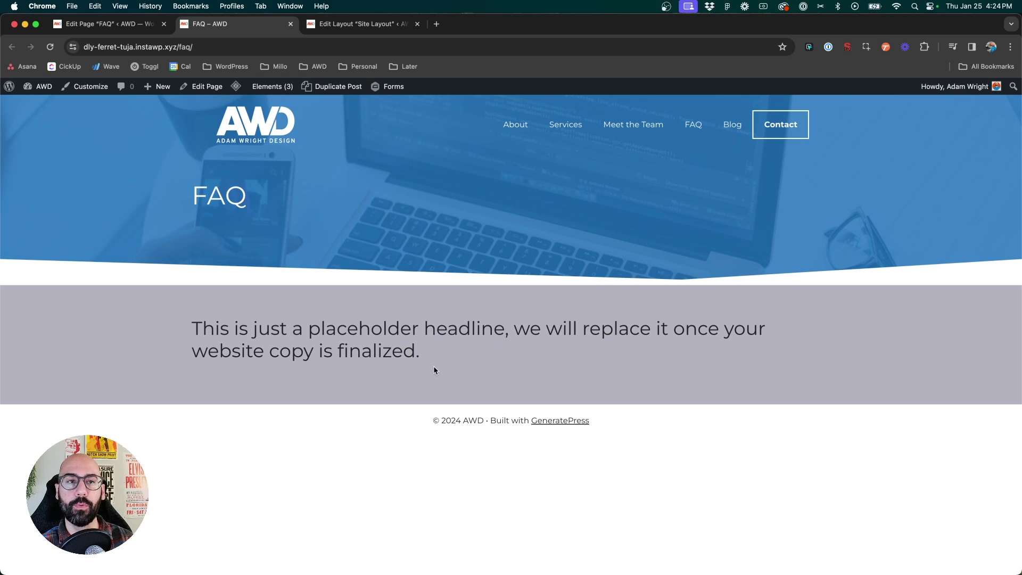
drag(195, 181, 202, 358)
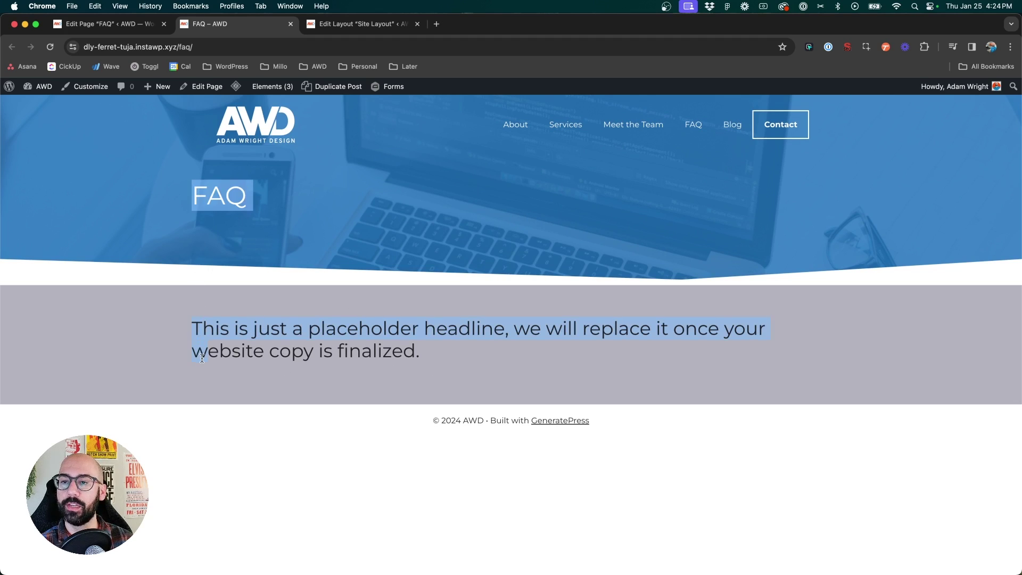
click(194, 219)
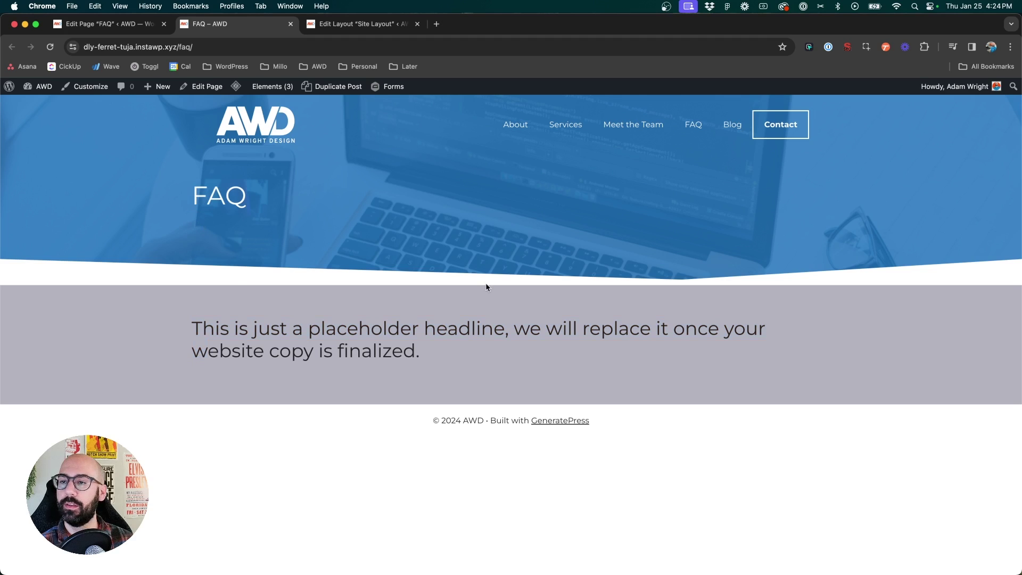
drag(751, 154, 639, 436)
click(415, 245)
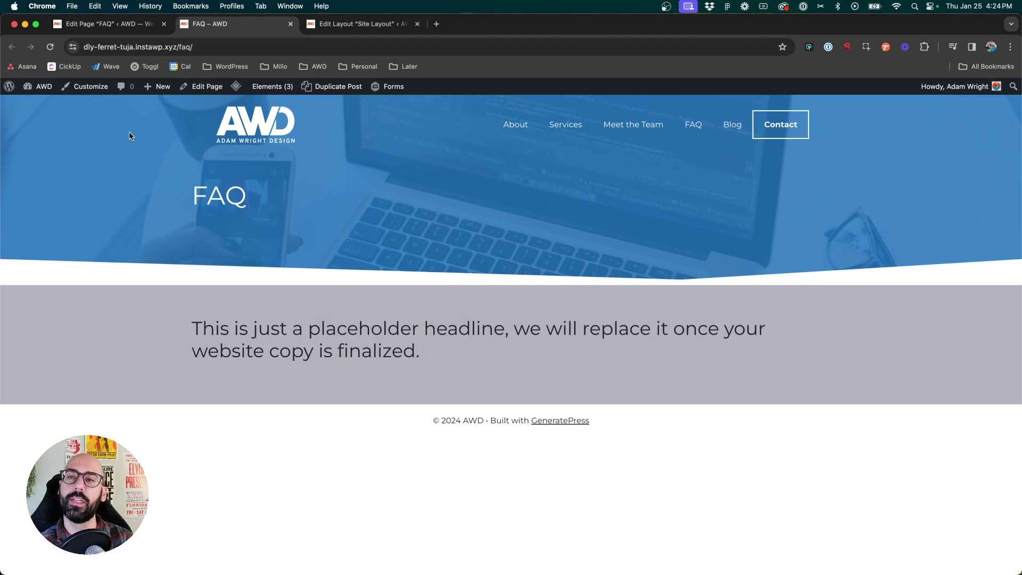
click(106, 25)
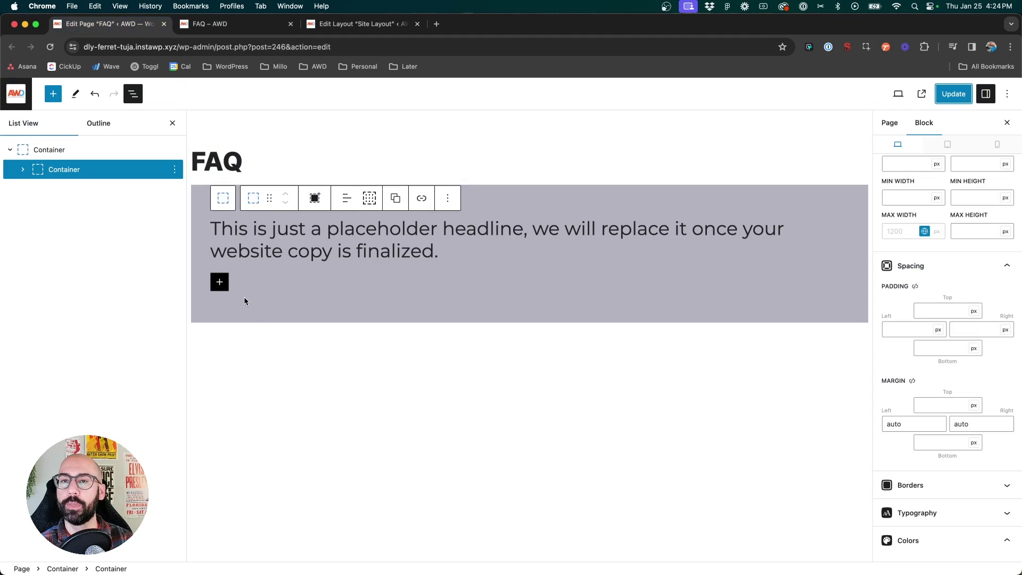
click(218, 314)
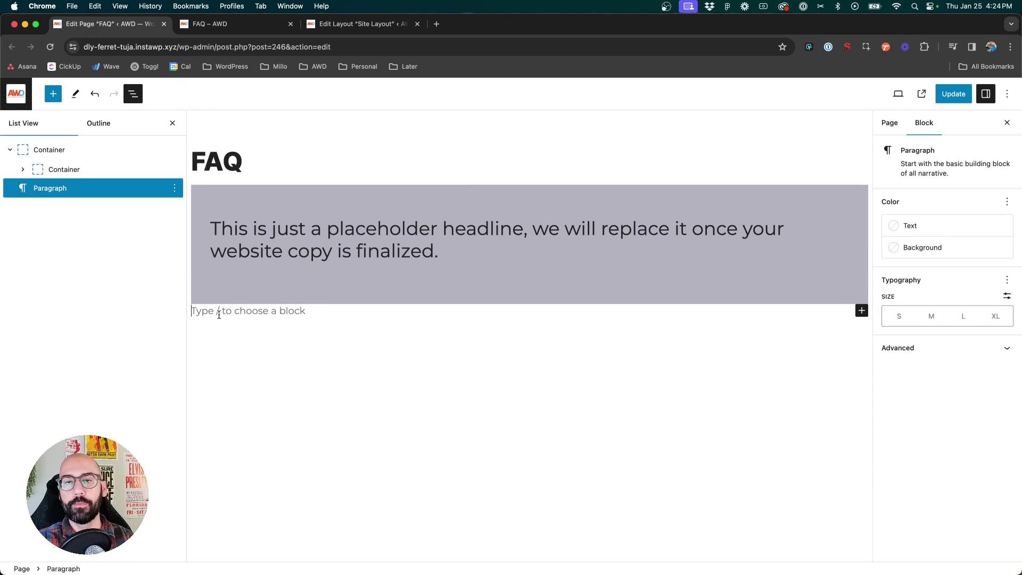
text(/cont)
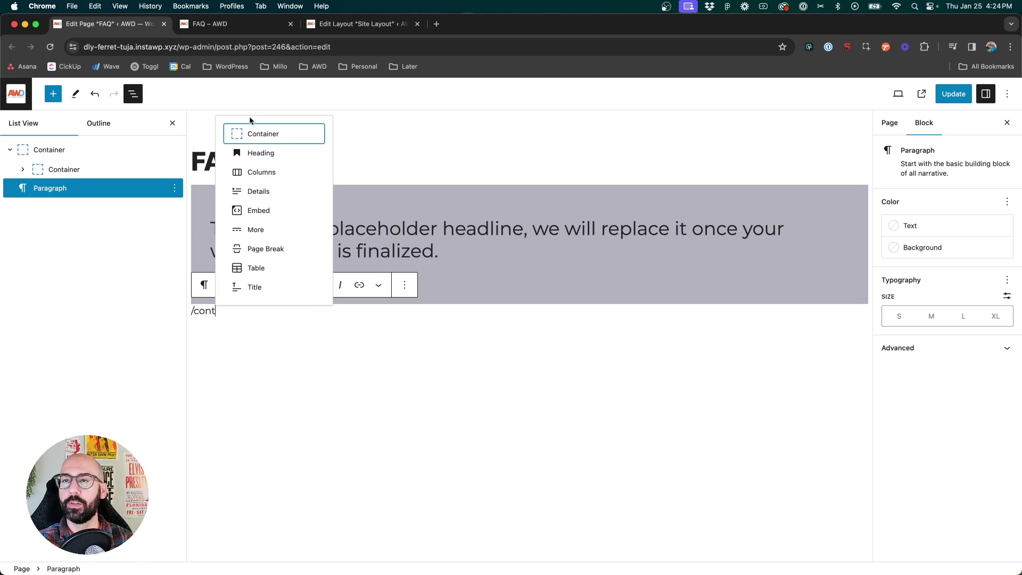
click(249, 132)
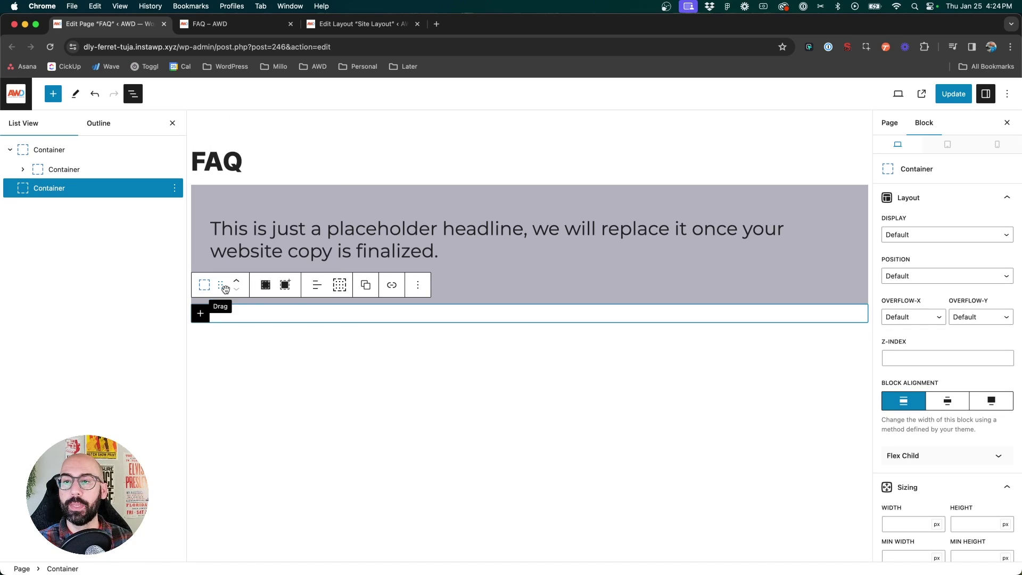
click(266, 285)
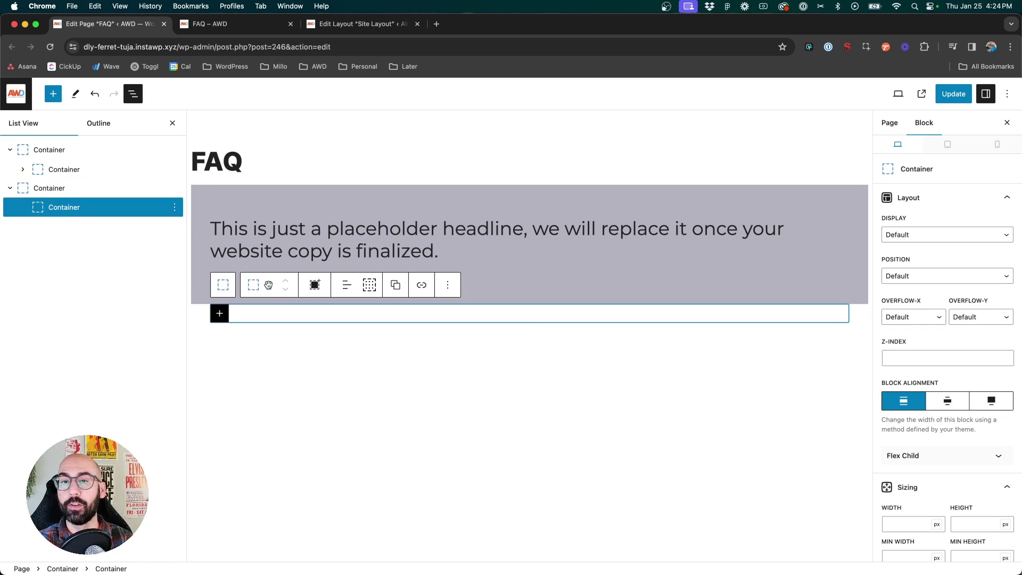
click(40, 189)
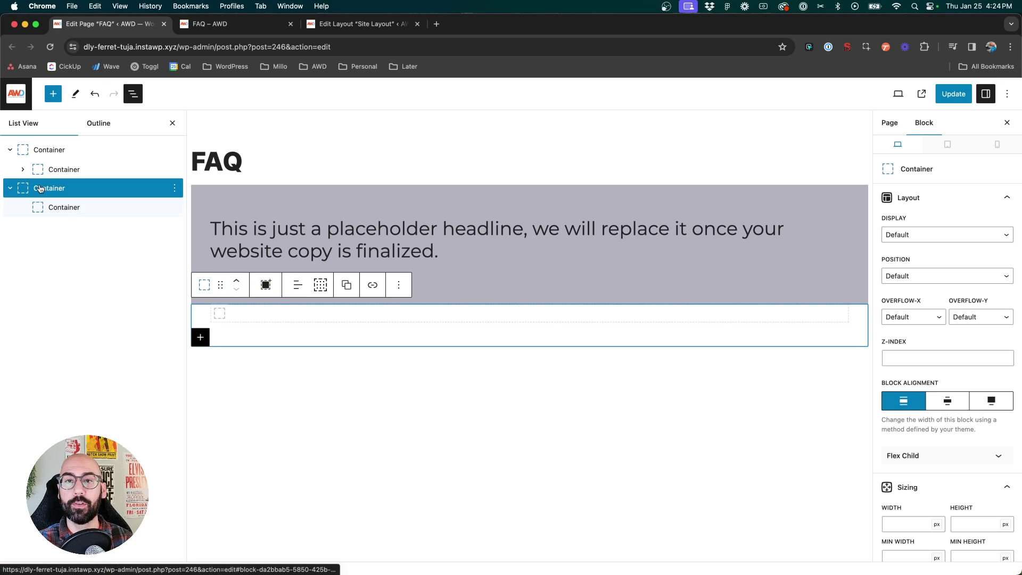
click(74, 207)
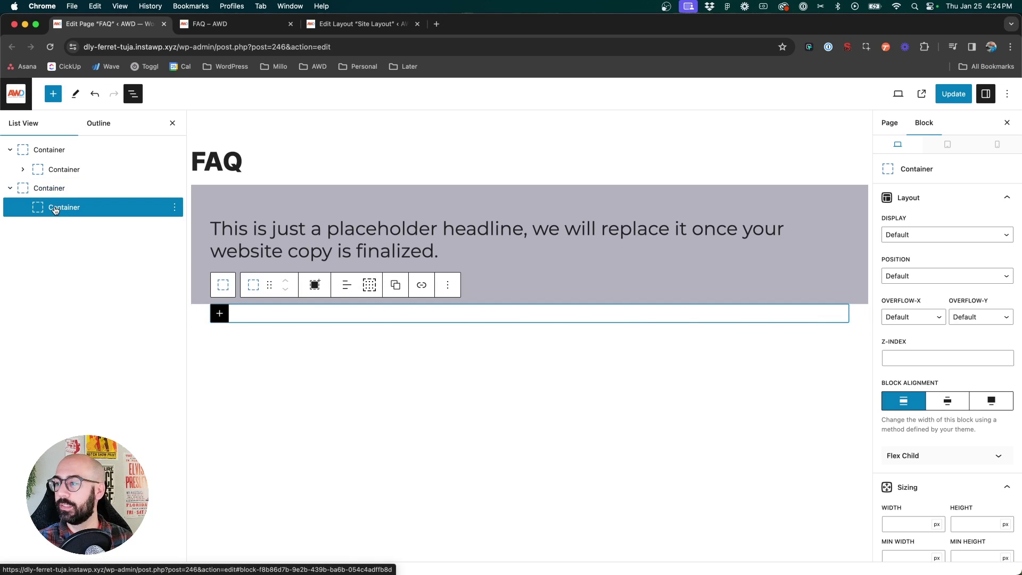
scroll(948, 346, down, 10)
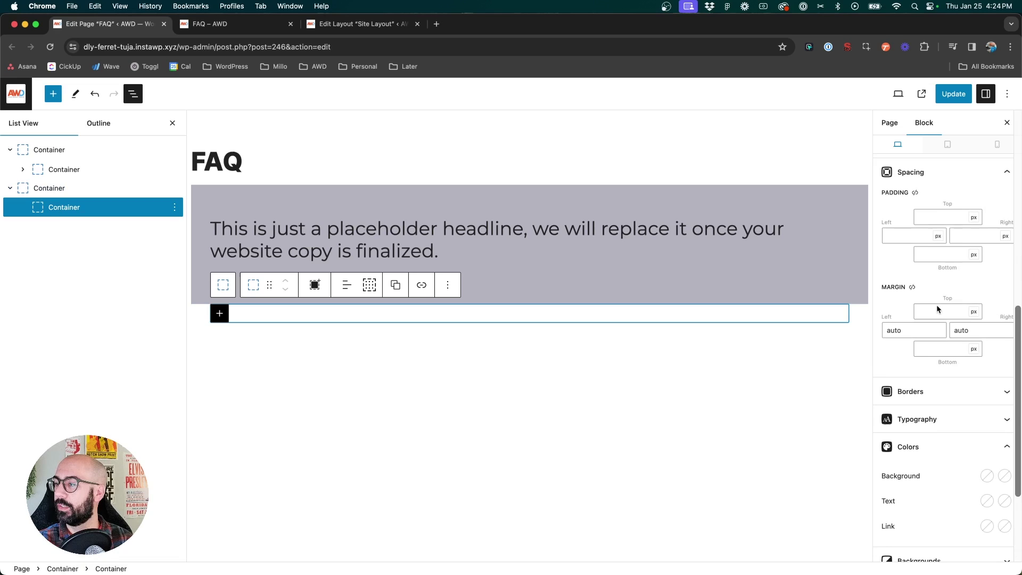
scroll(937, 299, up, 3)
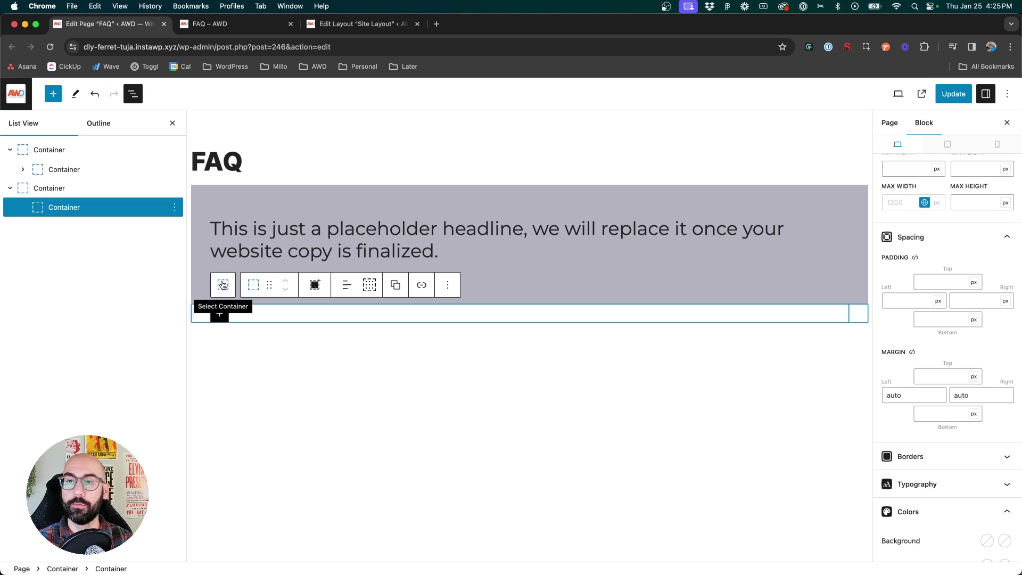
click(36, 189)
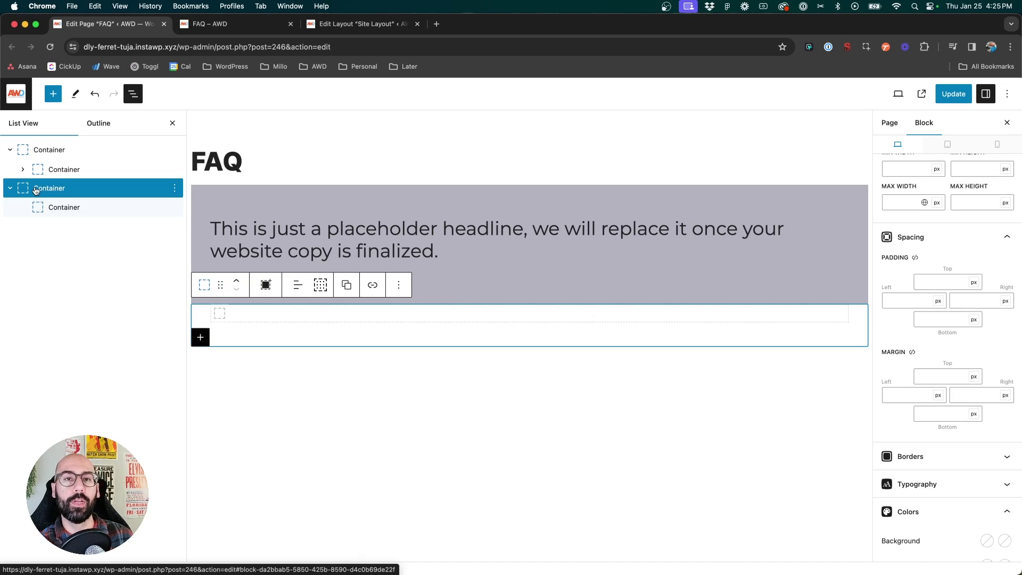
click(59, 214)
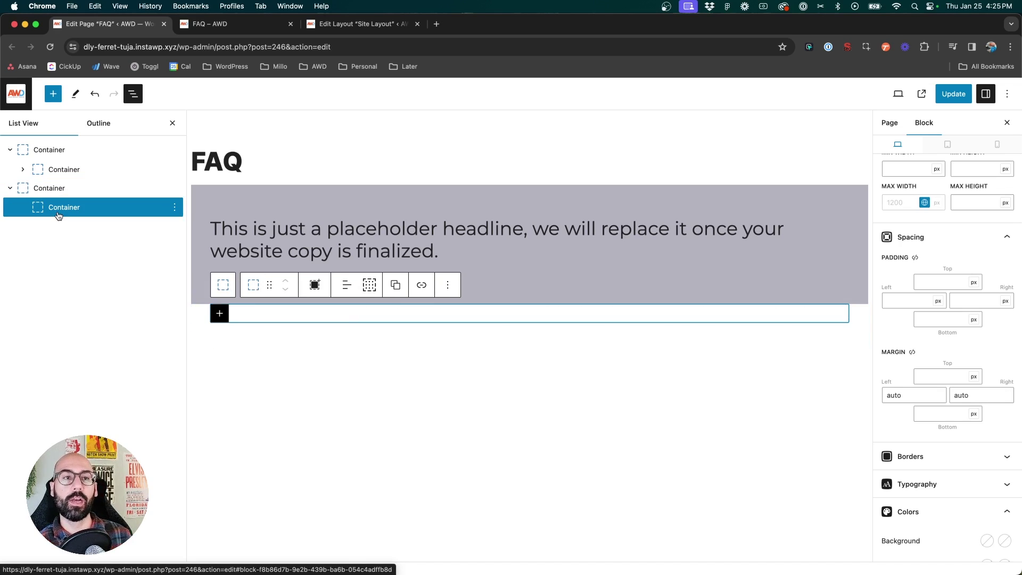
click(50, 169)
click(49, 189)
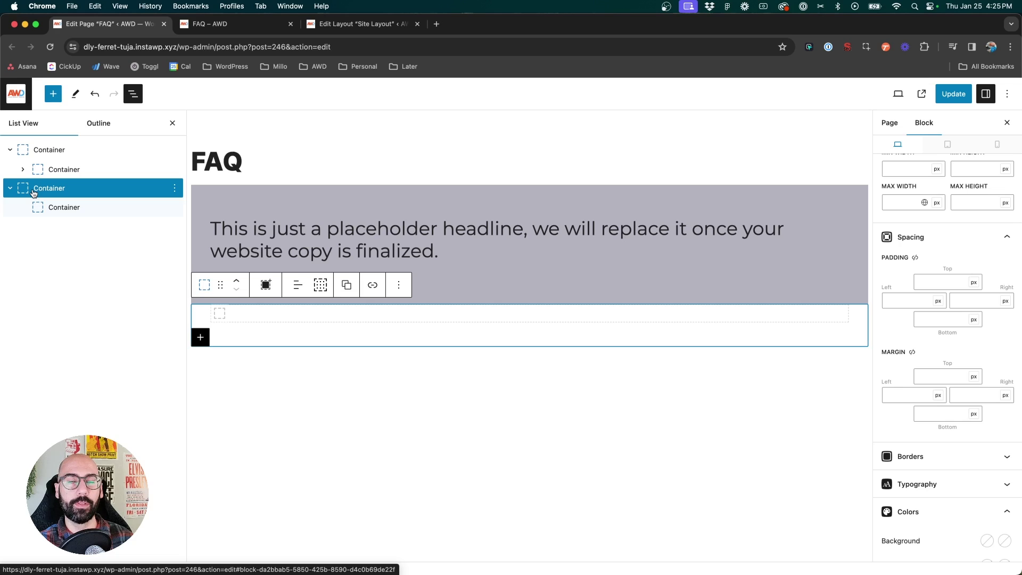
click(50, 210)
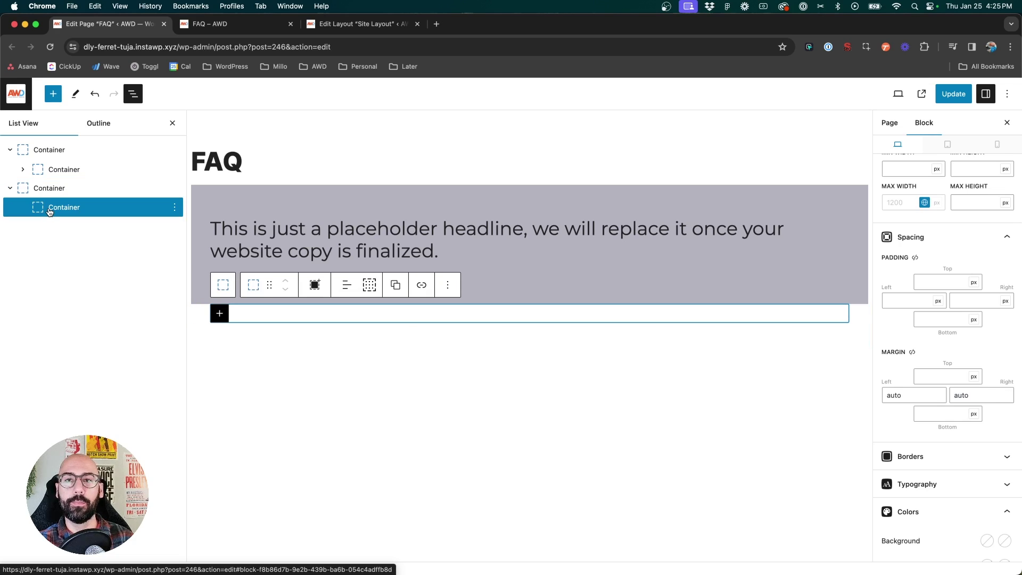
- Give the outer container a light grey var(--base) background and the inner container var(--contrast-3)
click(49, 189)
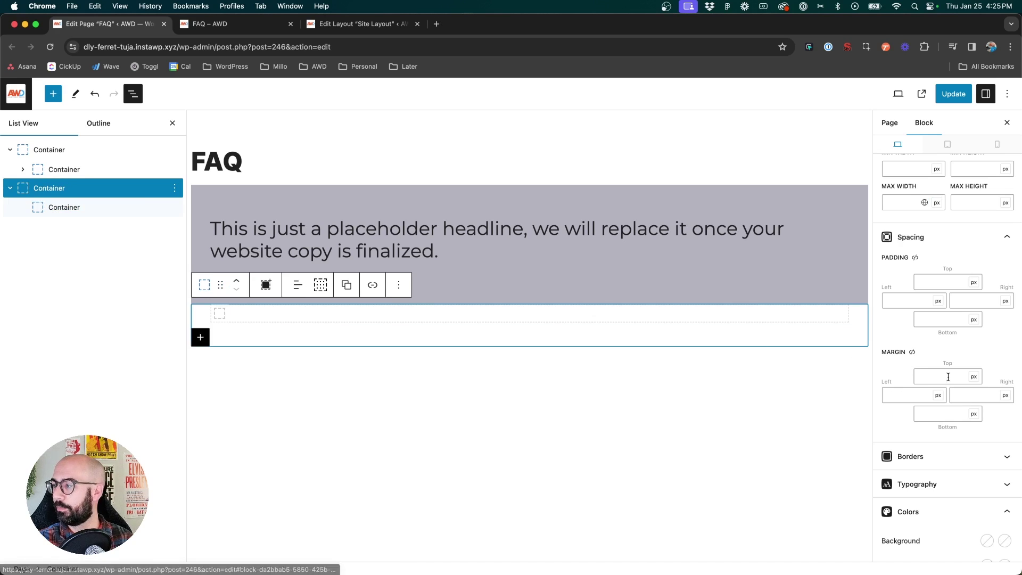
scroll(947, 378, down, 2)
scroll(958, 421, down, 2)
click(986, 411)
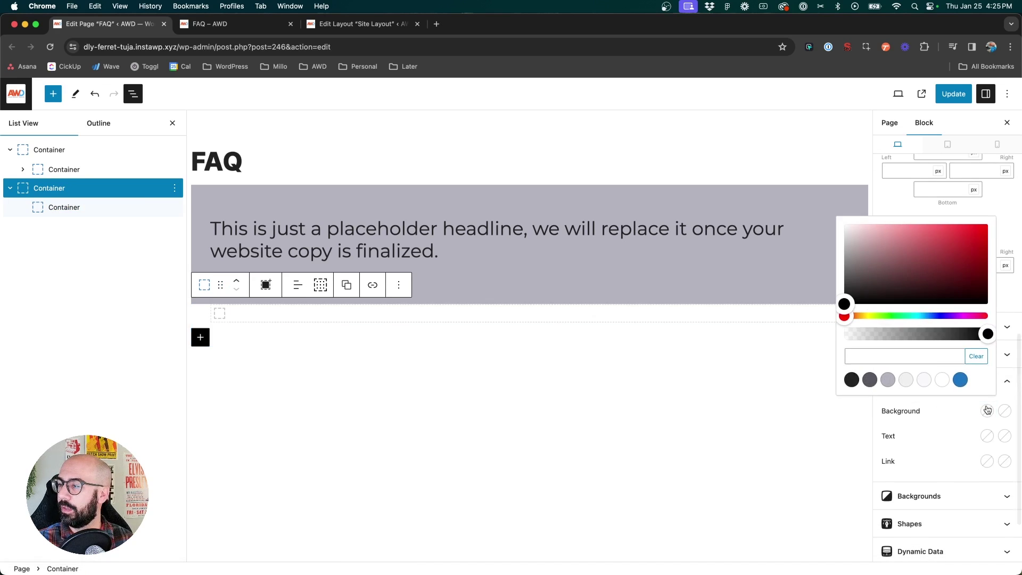
click(906, 380)
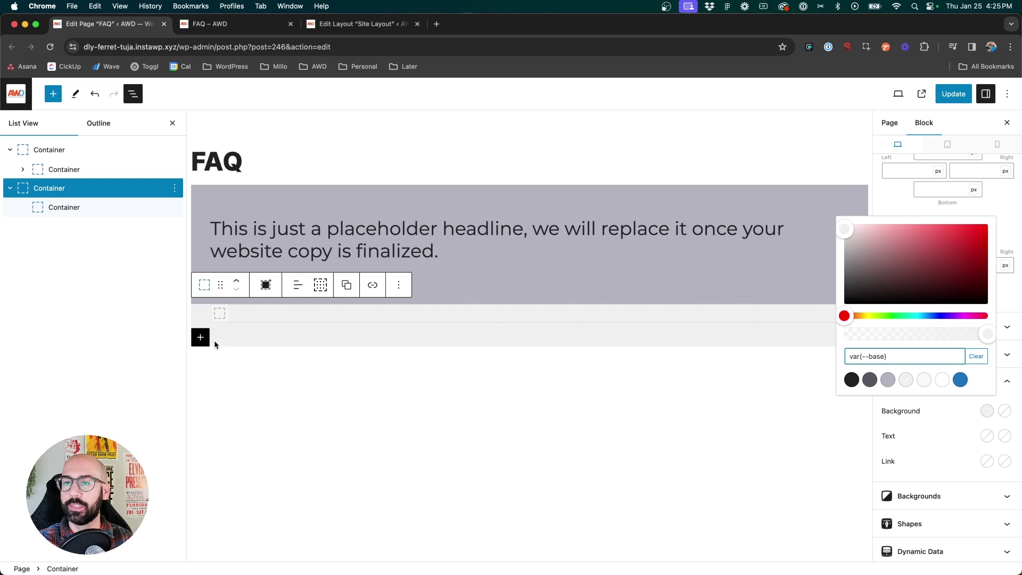
click(224, 314)
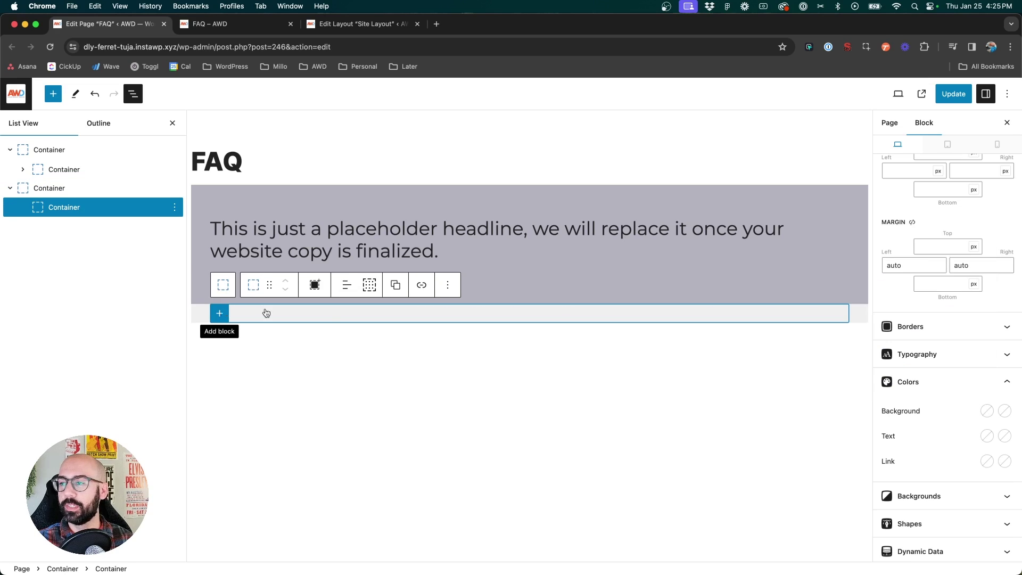
click(987, 412)
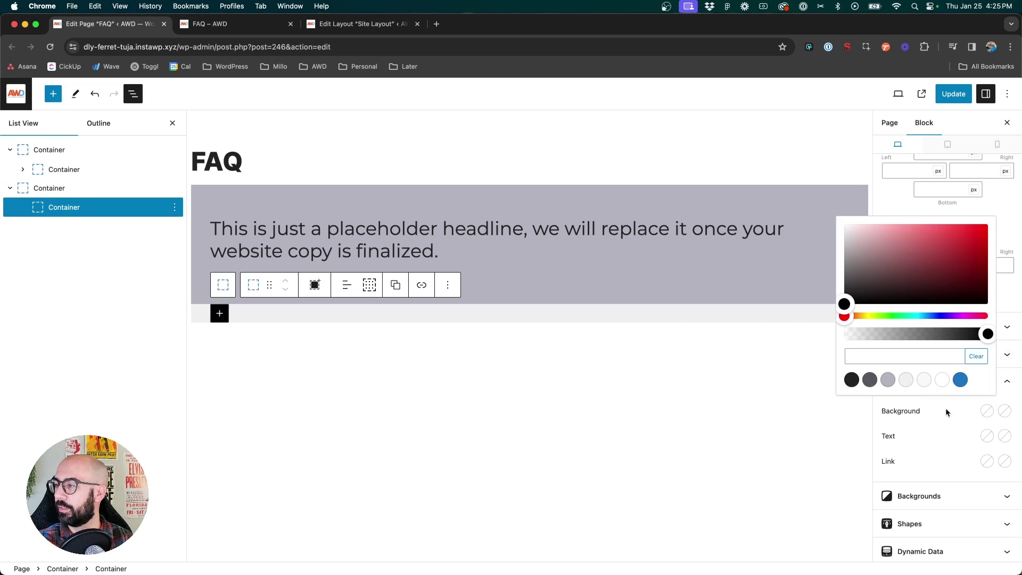
click(886, 380)
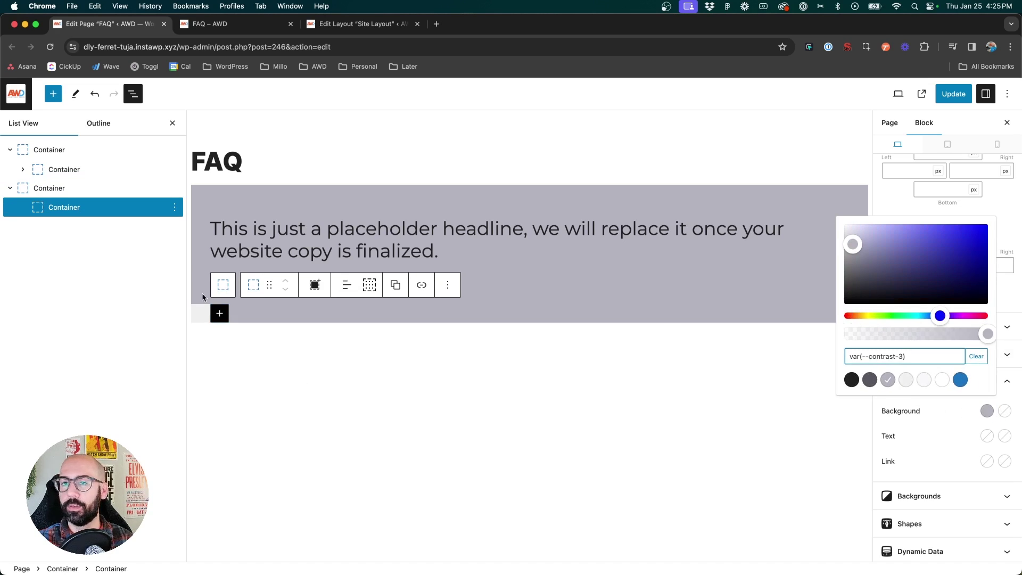
- Set the outer container padding to 80/20/20/80 px
click(49, 188)
scroll(970, 373, up, 4)
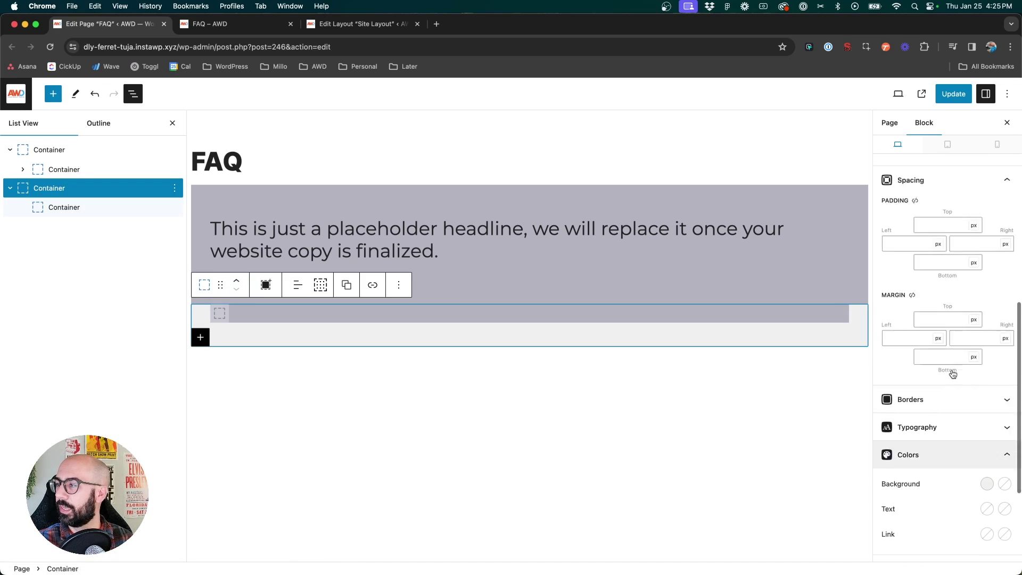
click(953, 257)
text(80)
key(Tab)
key(Tab)
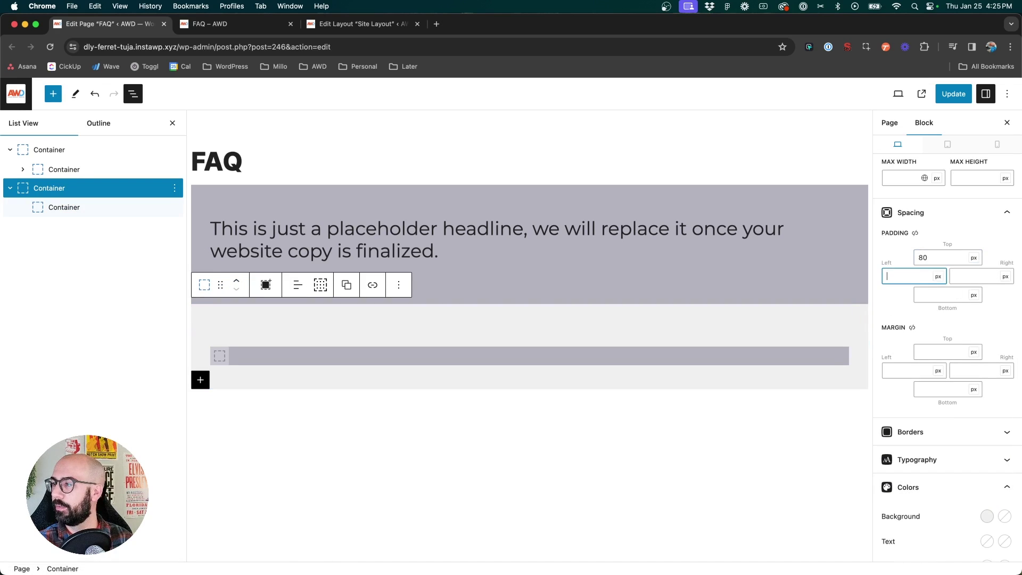
text(20)
key(Tab)
key(Tab)
text(20)
key(Tab)
key(Tab)
text(80)
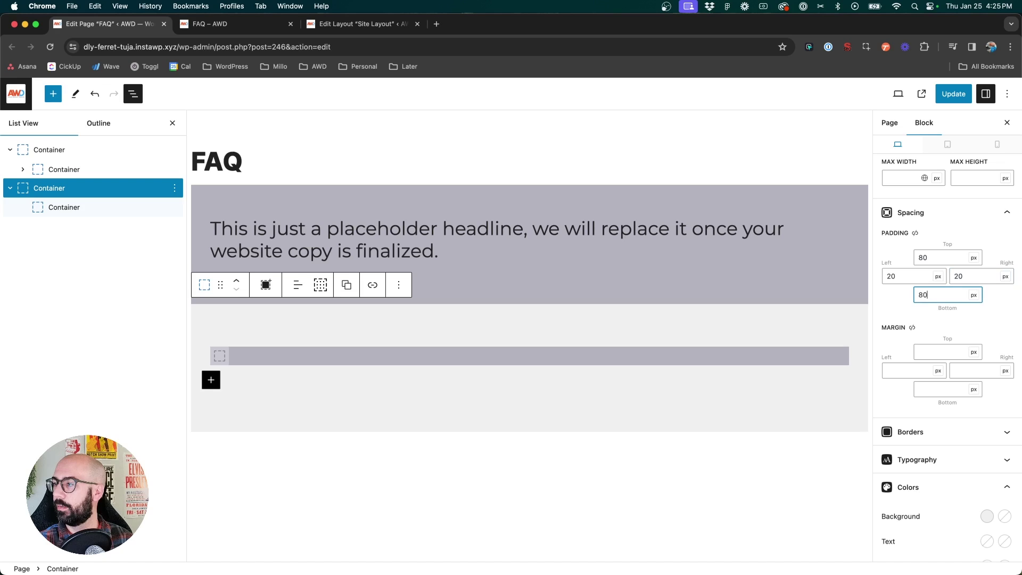
- Update the page and check the change on the reloaded live FAQ page
click(956, 91)
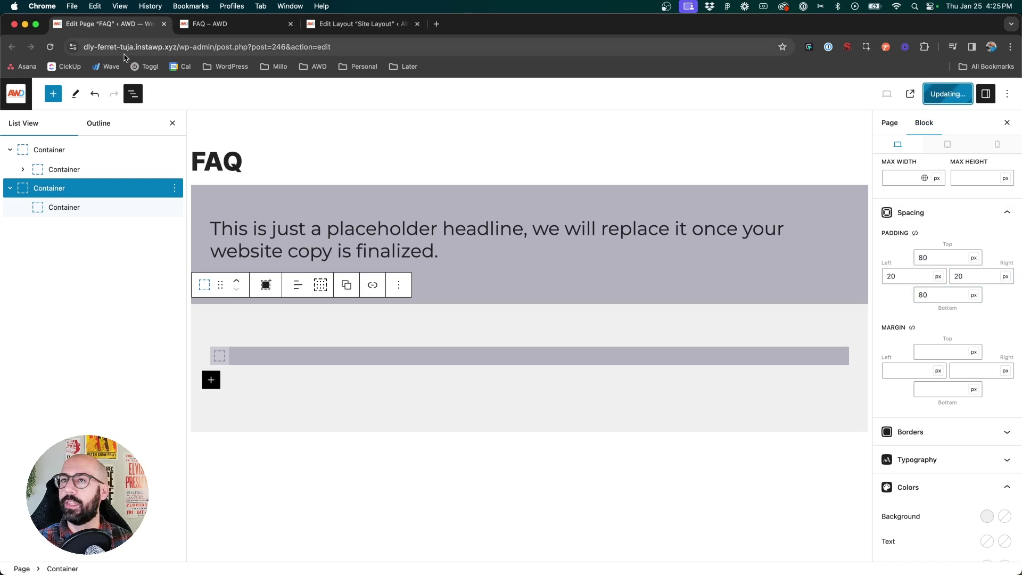
click(235, 27)
key(super+r)
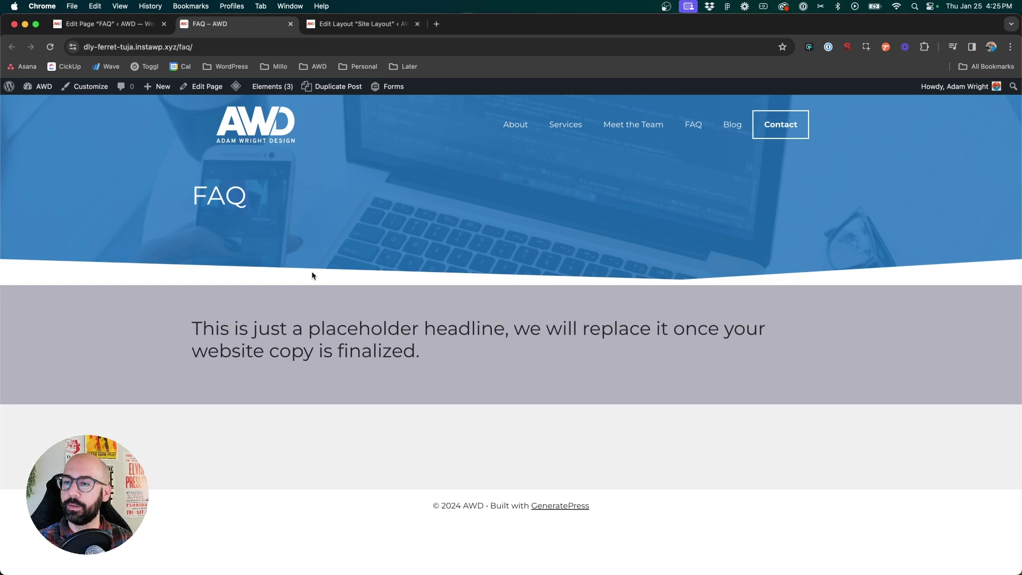
click(107, 24)
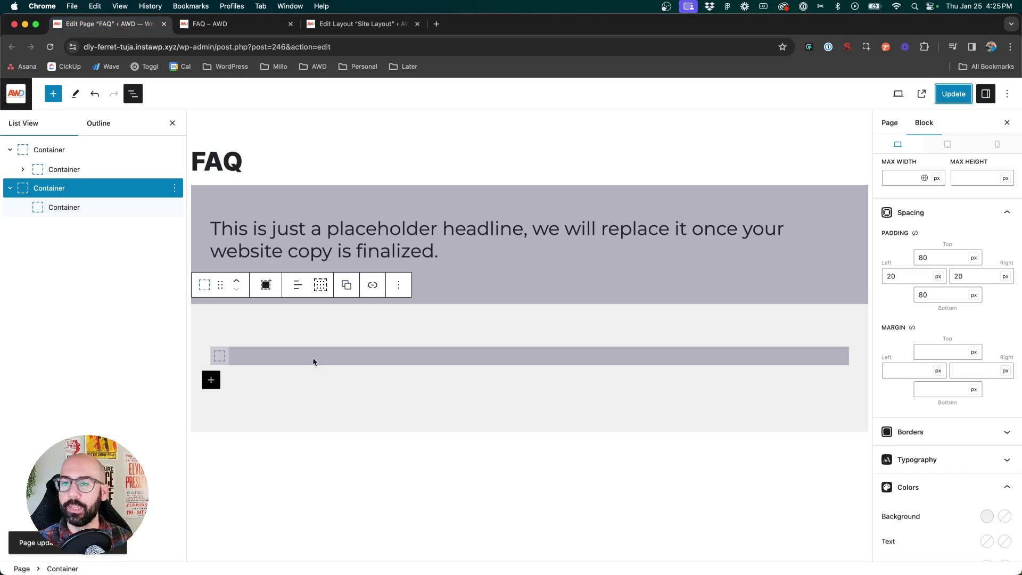
- Add a black 'This is a heading' heading to the lower inner container and update the page
click(233, 357)
click(219, 356)
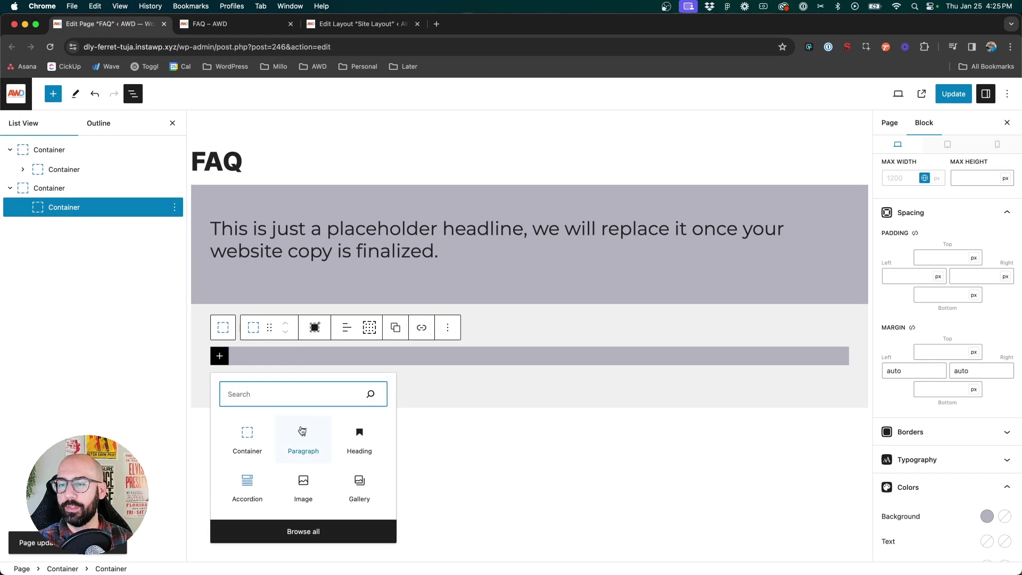
click(355, 446)
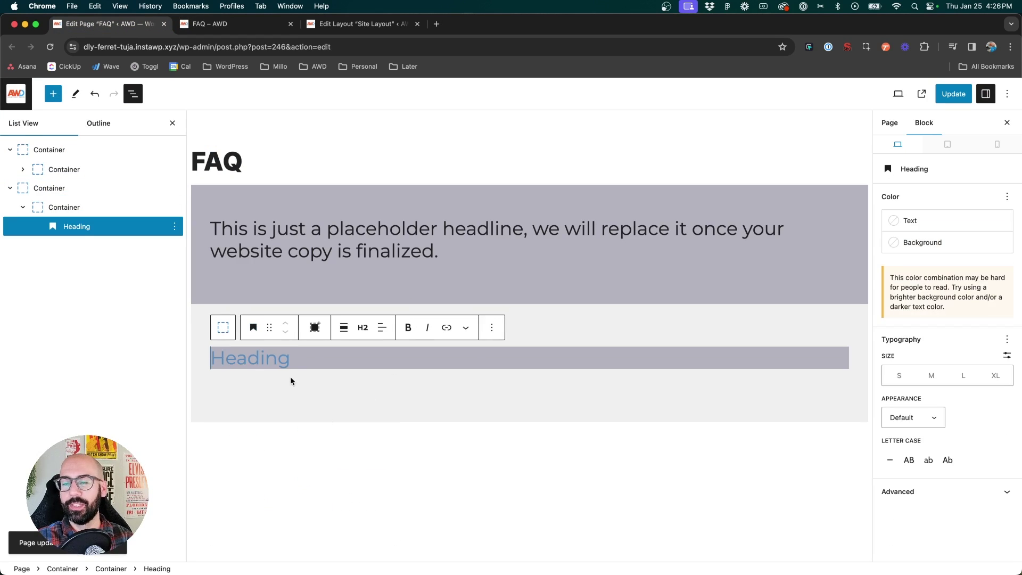
text(This is a heading)
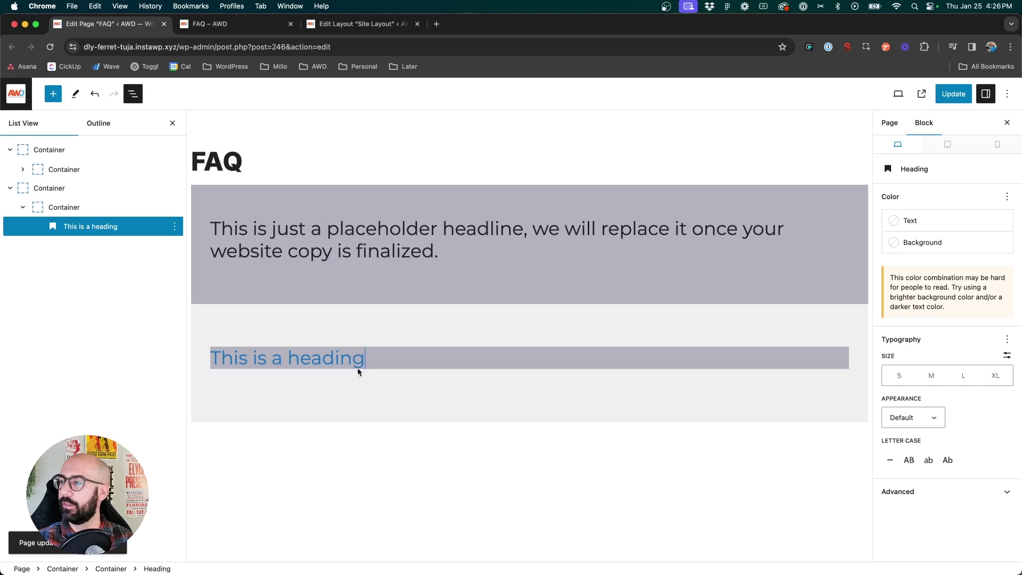
click(910, 221)
click(740, 317)
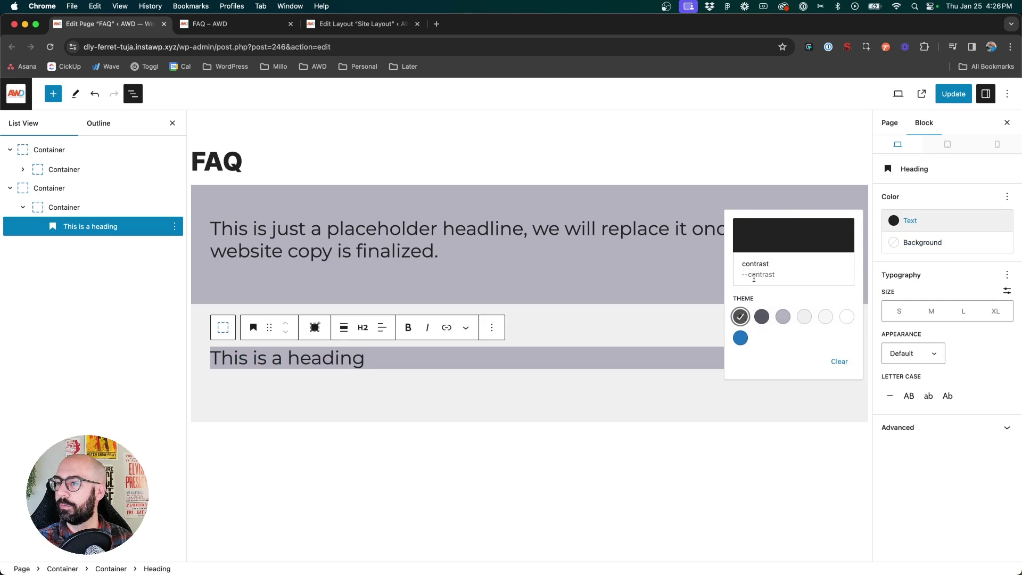
click(945, 95)
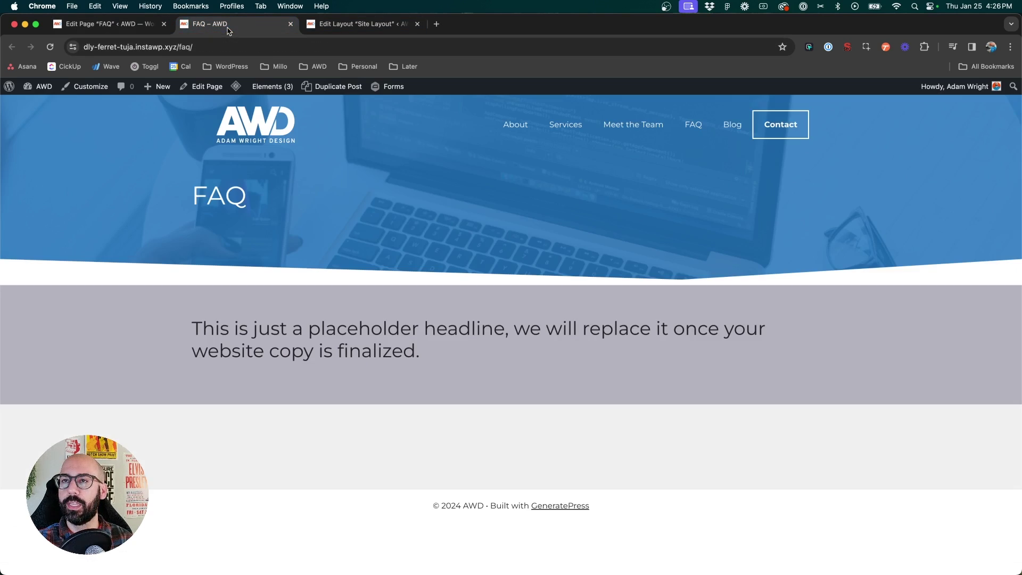
- Reload the live FAQ page, check the new grey 'This is a heading' section, then return to the editor
key(super+r)
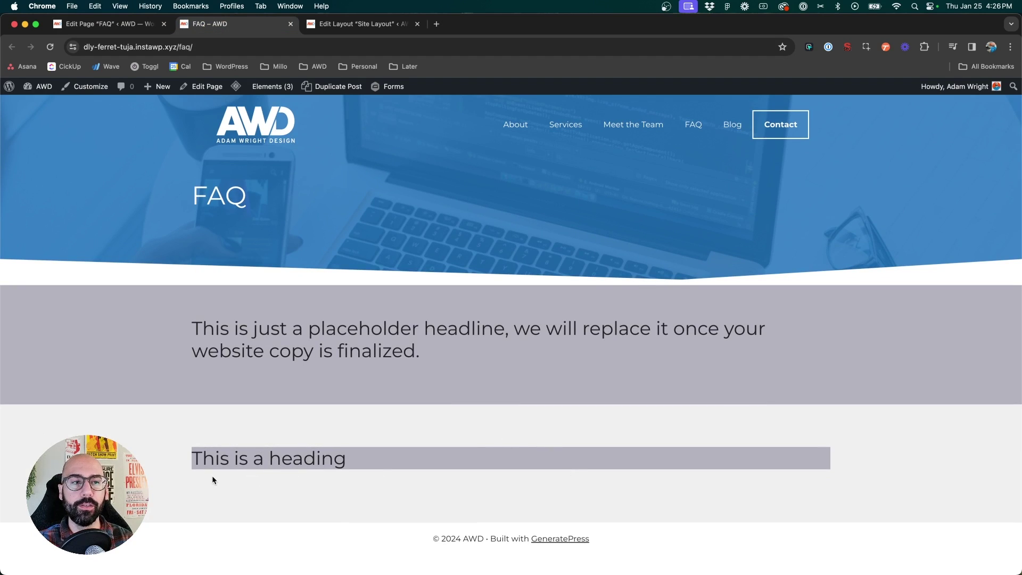
drag(220, 460, 642, 462)
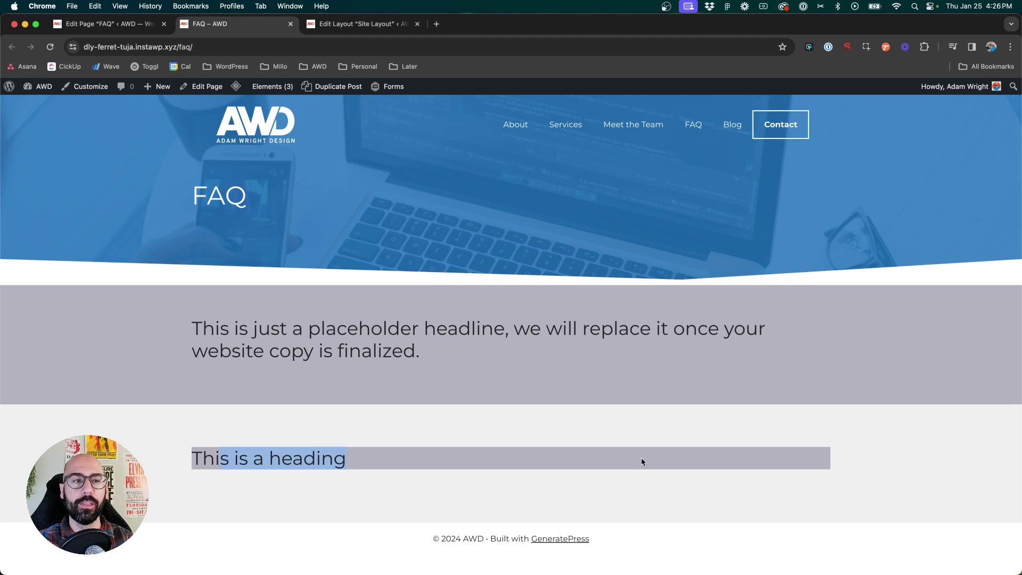
click(641, 460)
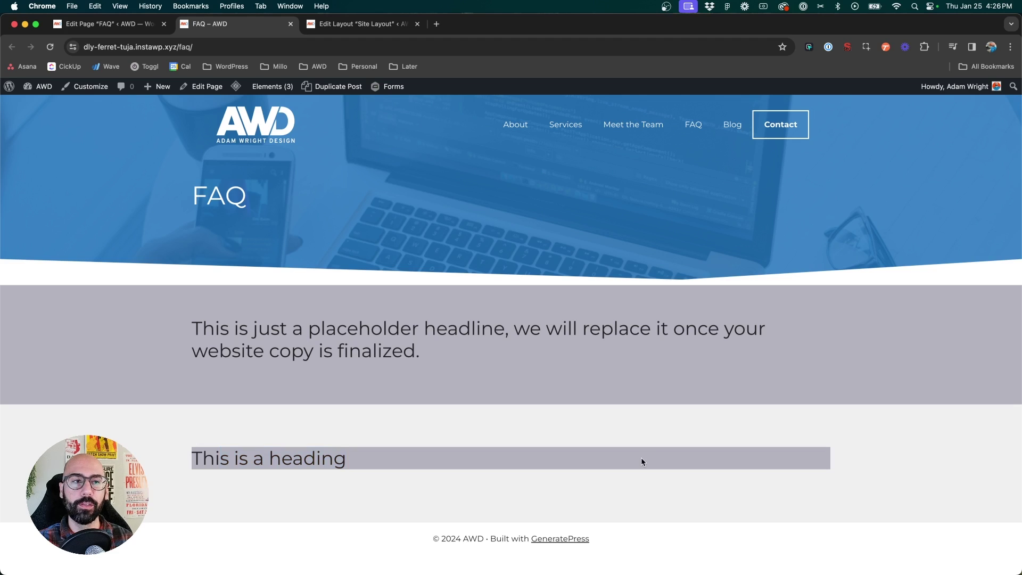
drag(192, 329, 409, 334)
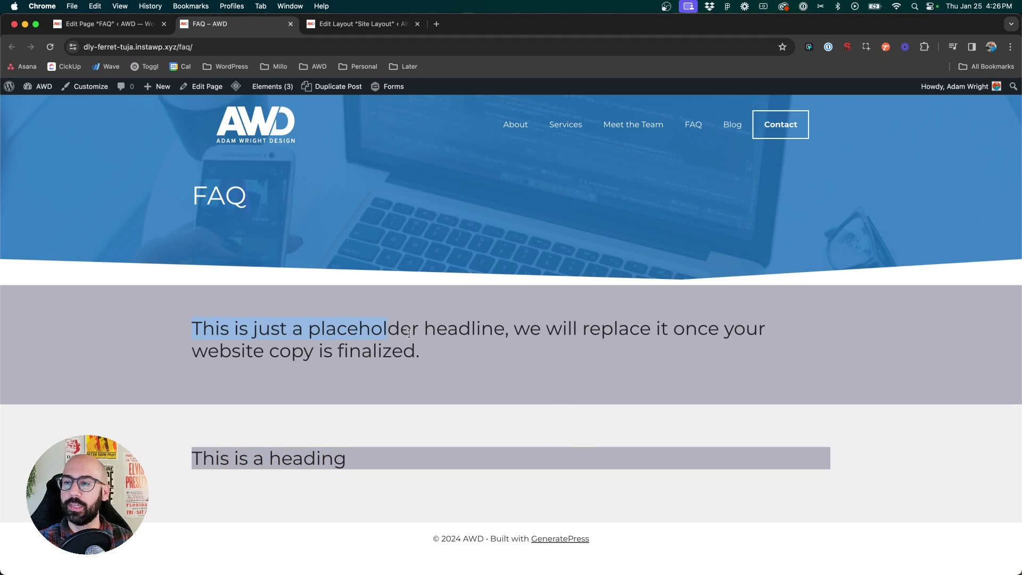
click(408, 333)
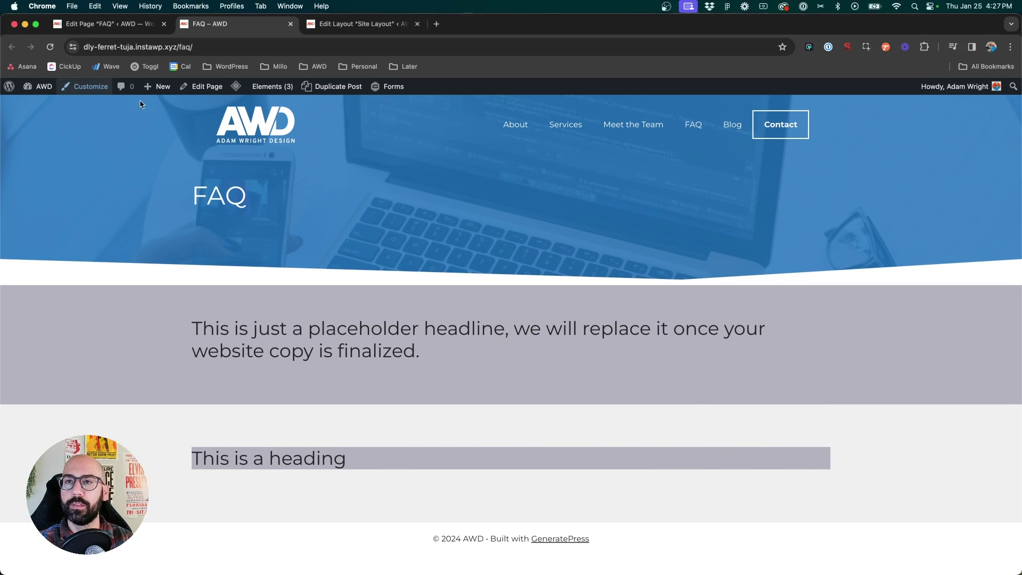
click(126, 29)
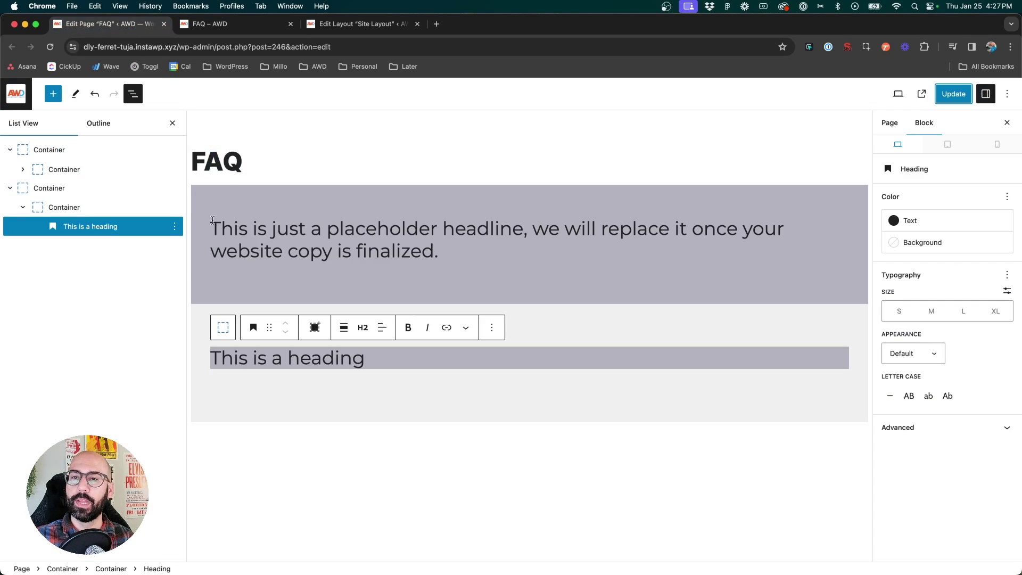
click(81, 193)
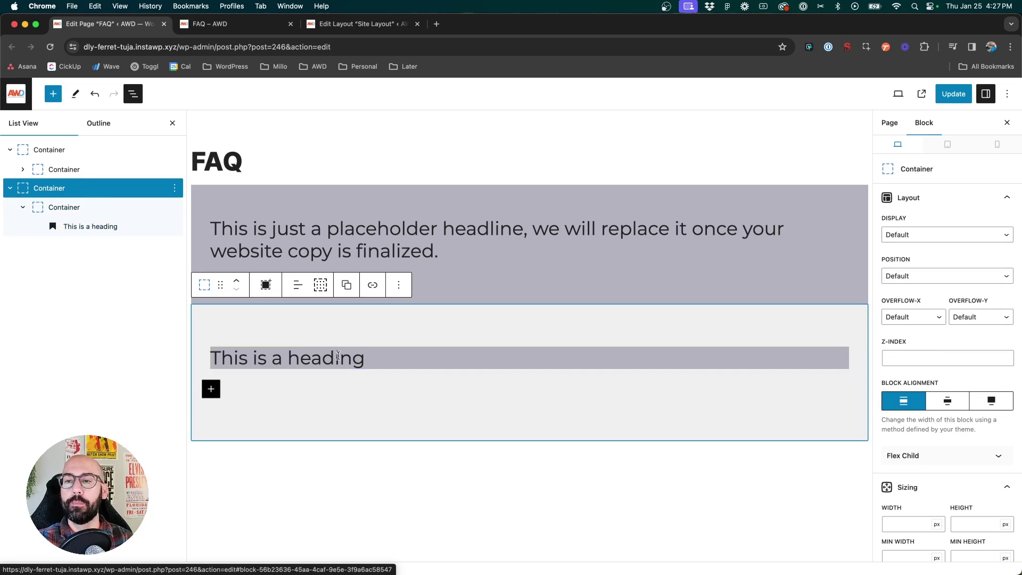
click(283, 374)
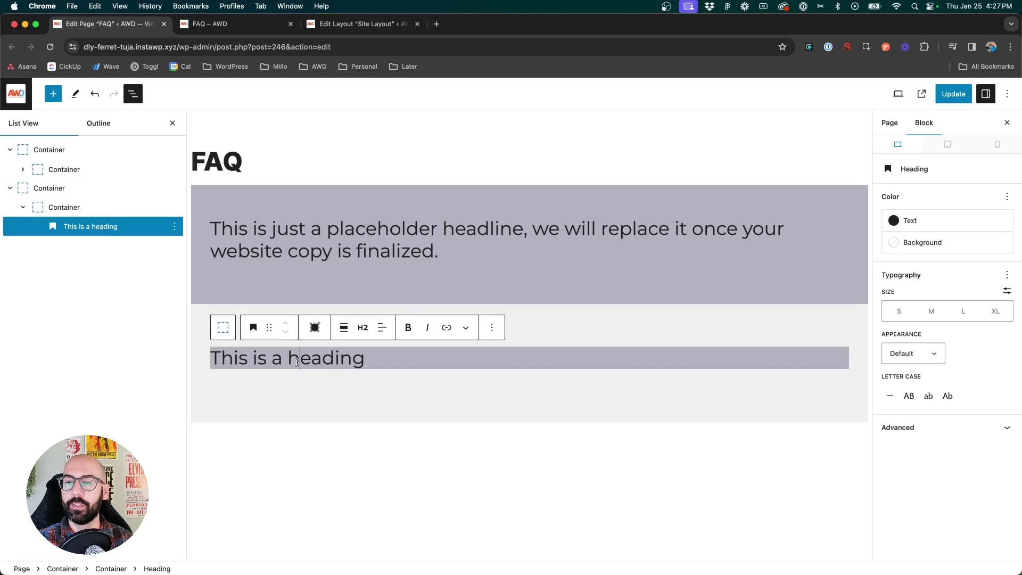
click(53, 191)
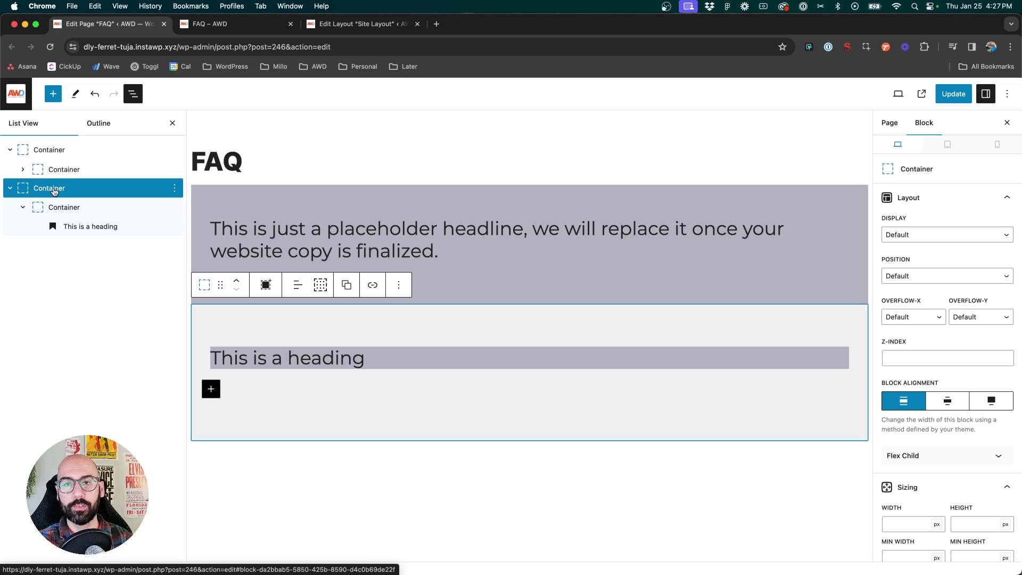
click(53, 192)
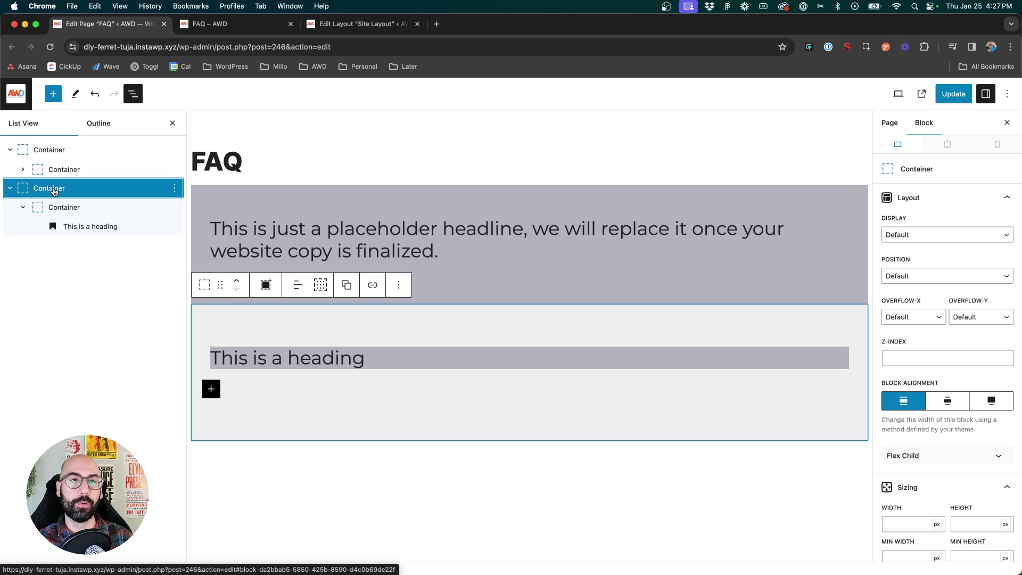
click(107, 213)
scroll(921, 372, down, 7)
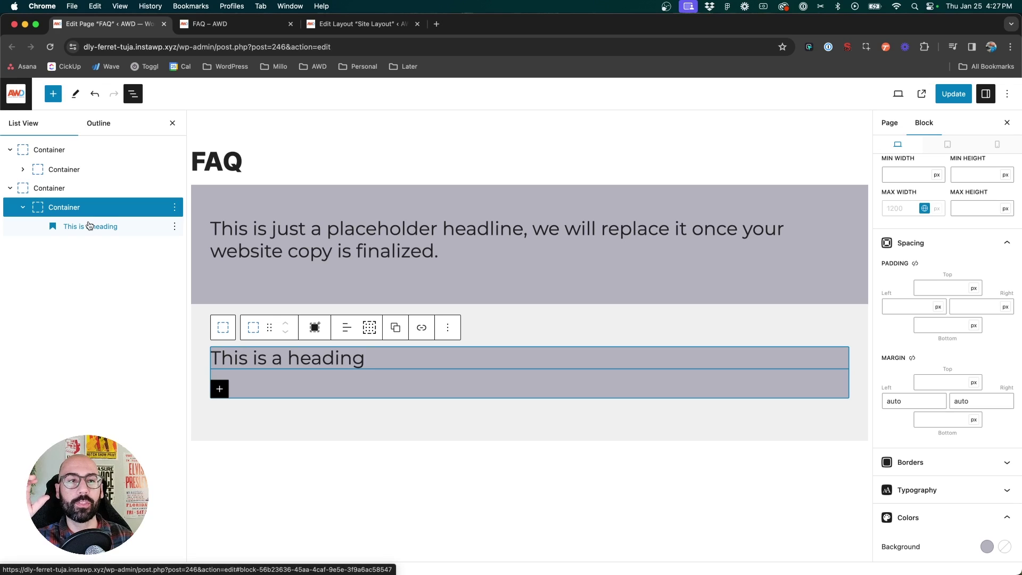
click(32, 188)
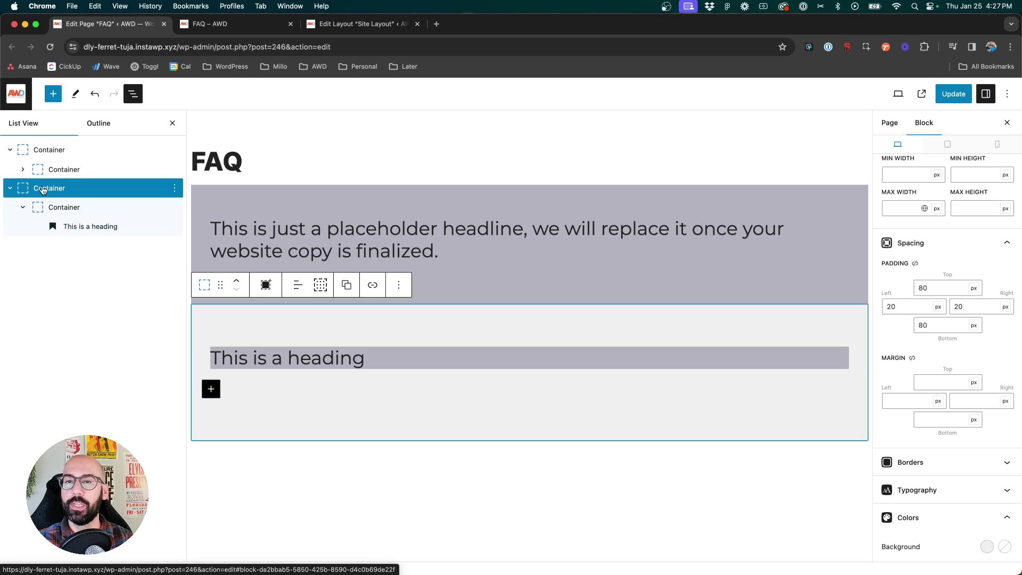
double_click(929, 292)
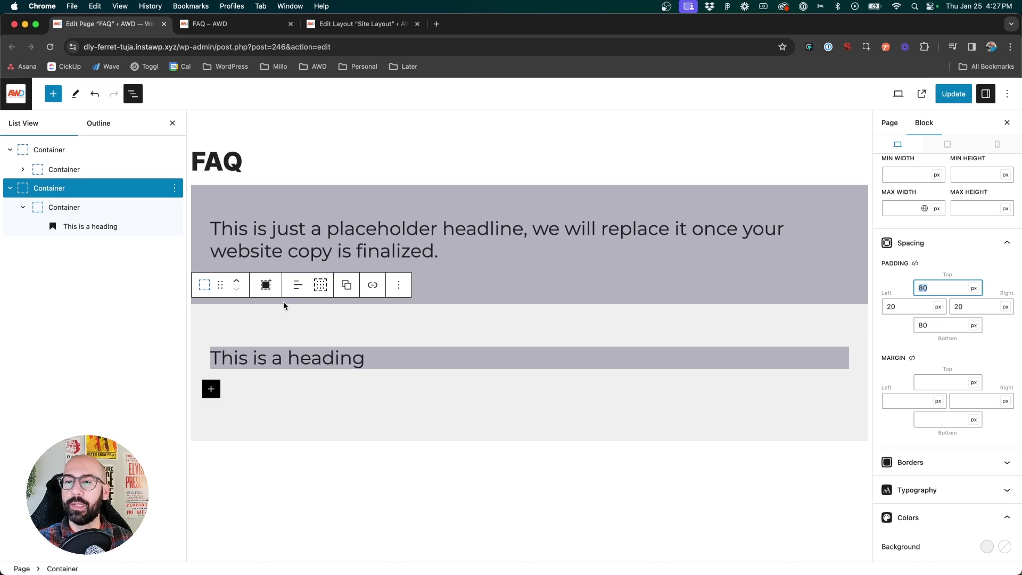
click(269, 467)
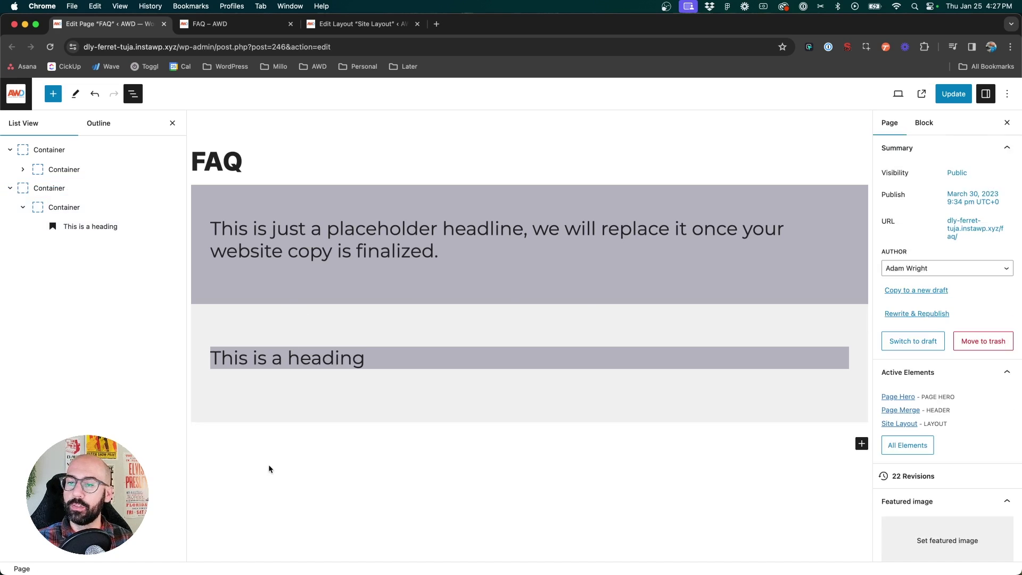
- Insert a new Container below the sections with an inner Container nested inside it
click(861, 444)
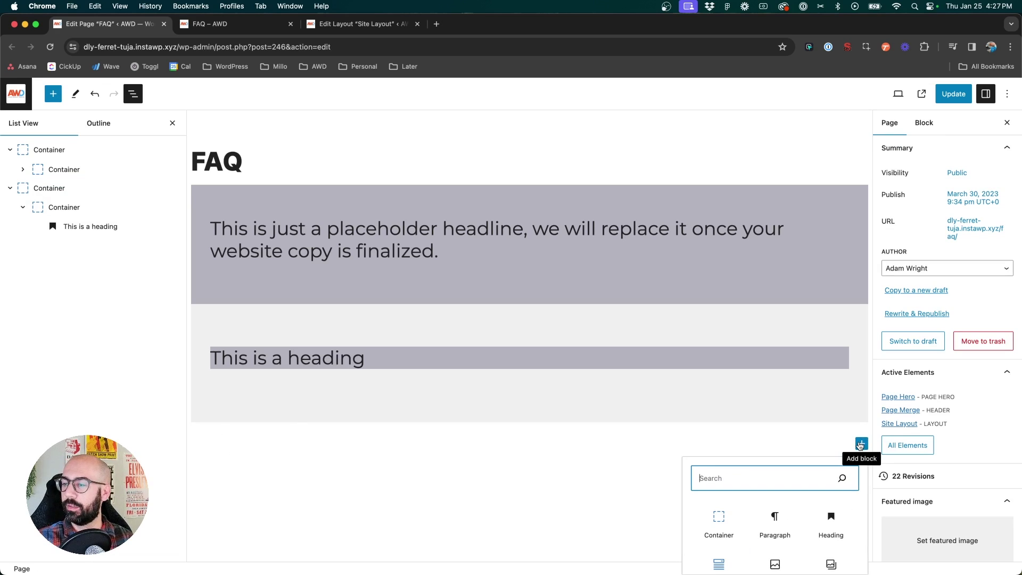
click(719, 522)
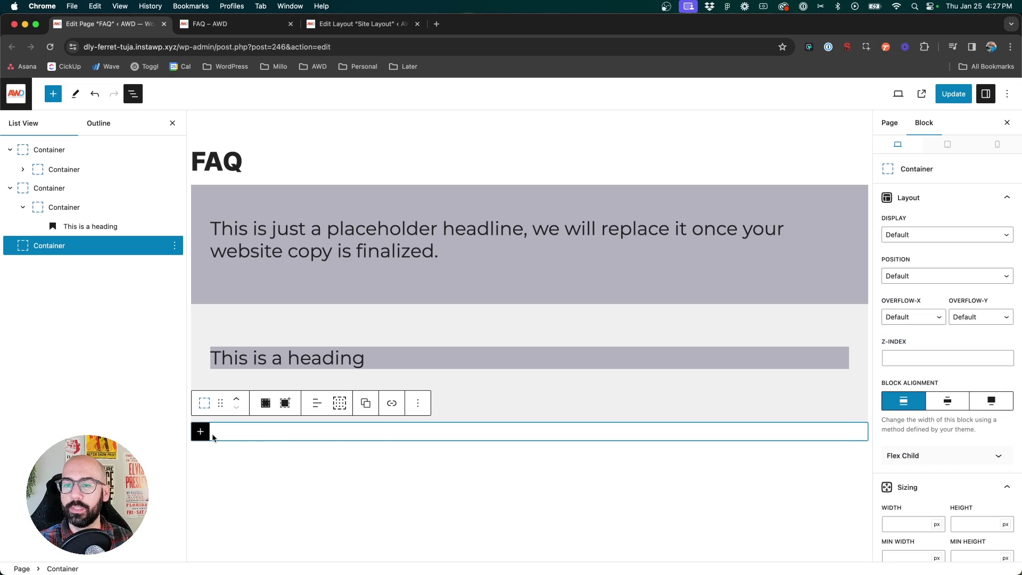
click(265, 403)
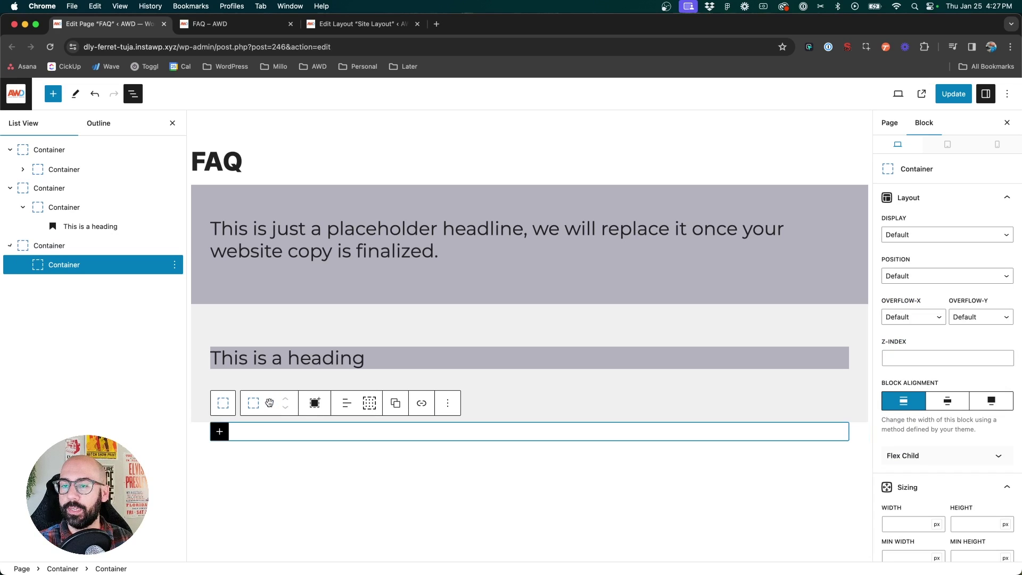
click(221, 403)
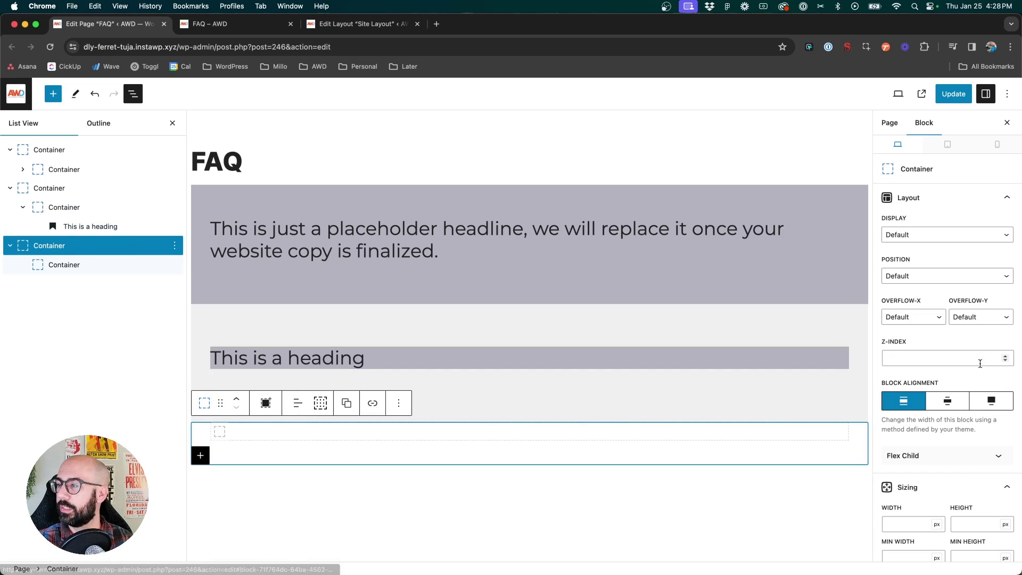
- Pad the new outer container 80 px top and bottom and 20 px left and right
scroll(980, 364, down, 5)
click(938, 433)
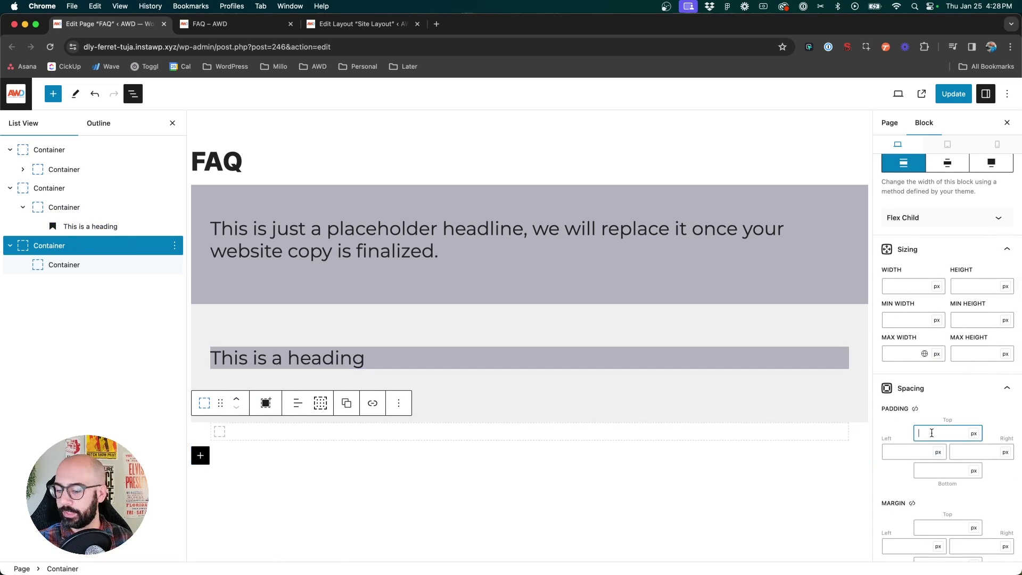
text(80)
key(Tab)
text(20)
key(Tab)
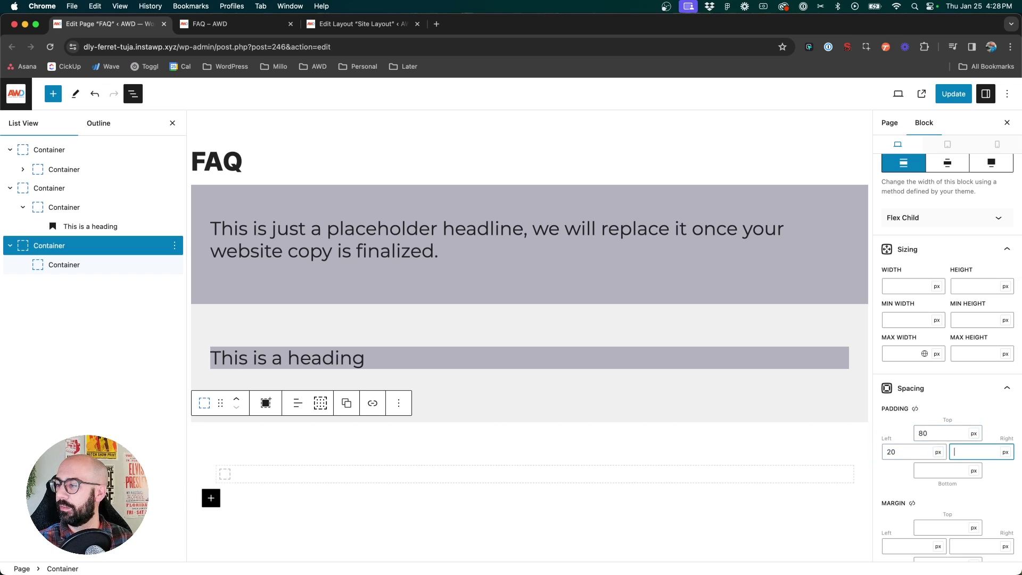
text(20)
key(Tab)
text(80)
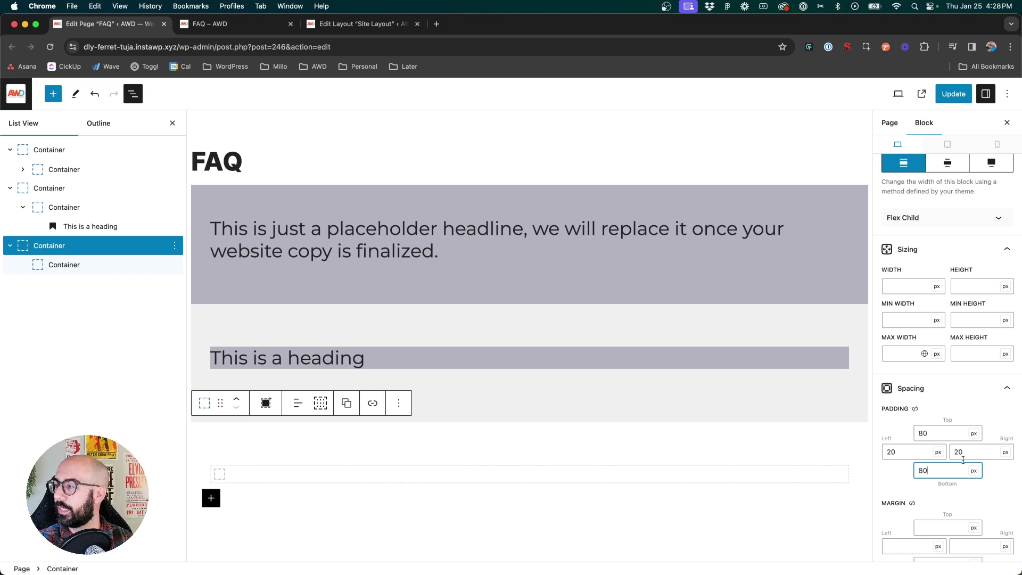
click(997, 143)
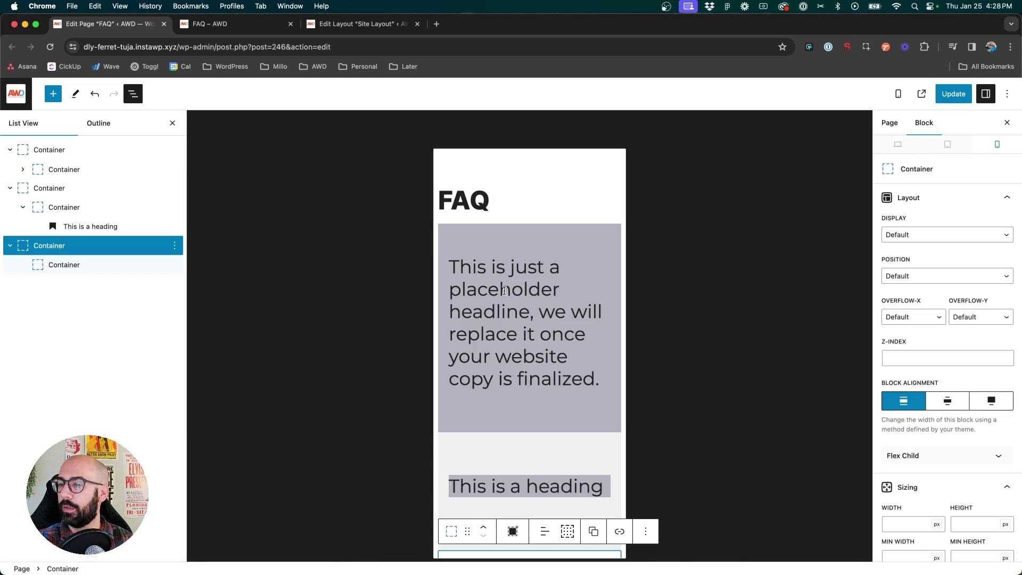
scroll(503, 289, down, 5)
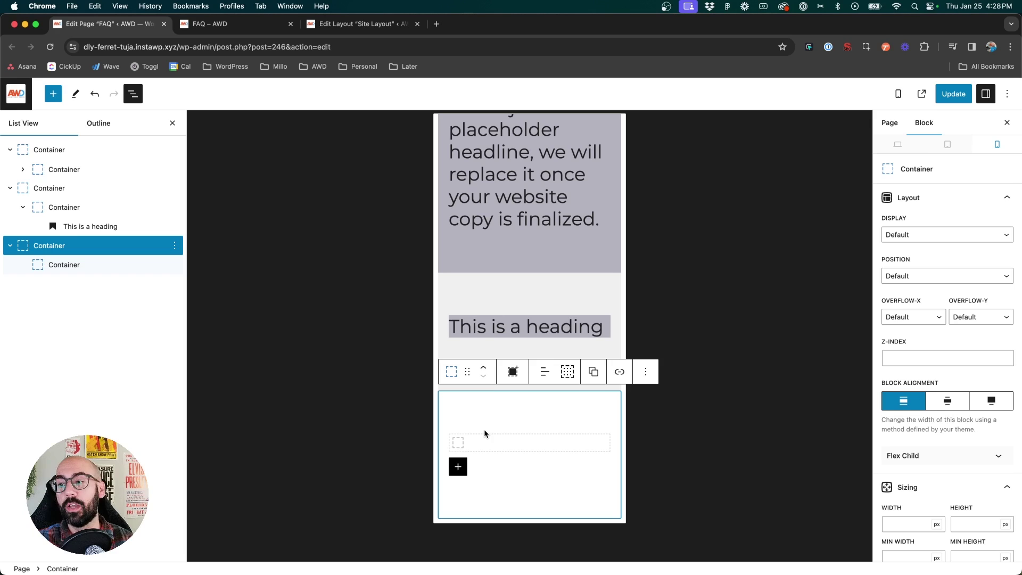
scroll(974, 429, down, 5)
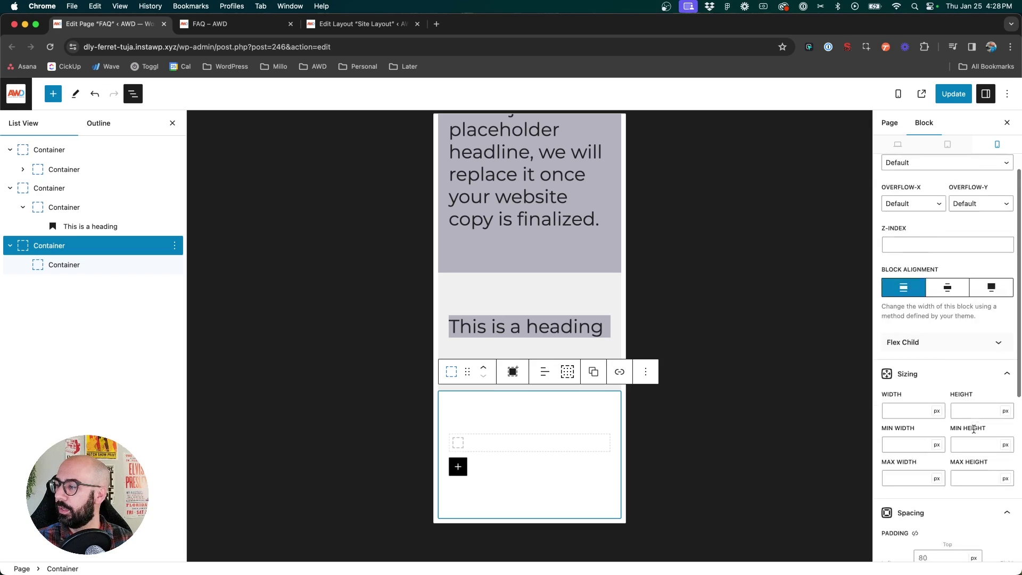
click(451, 286)
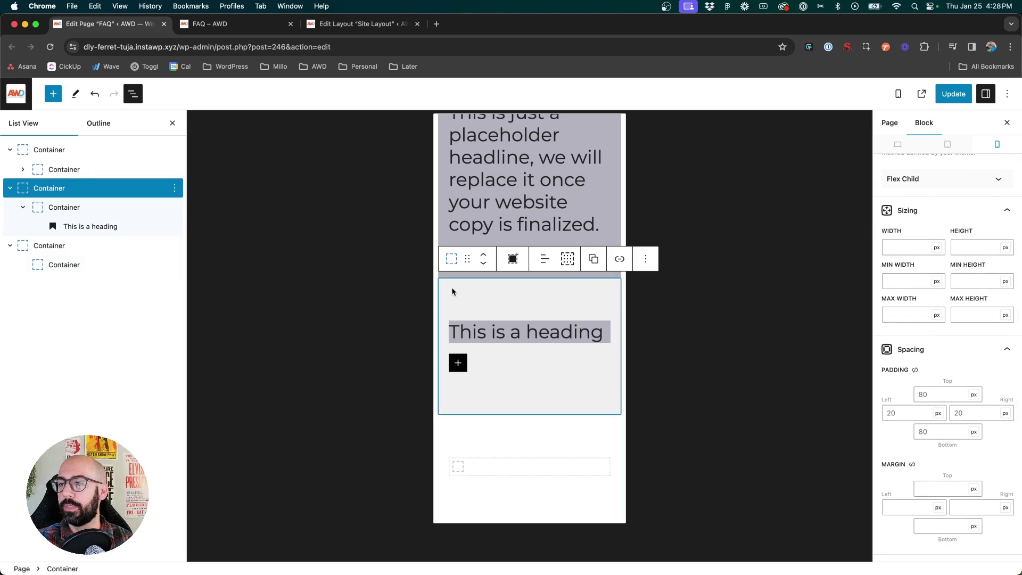
scroll(953, 356, down, 2)
click(898, 348)
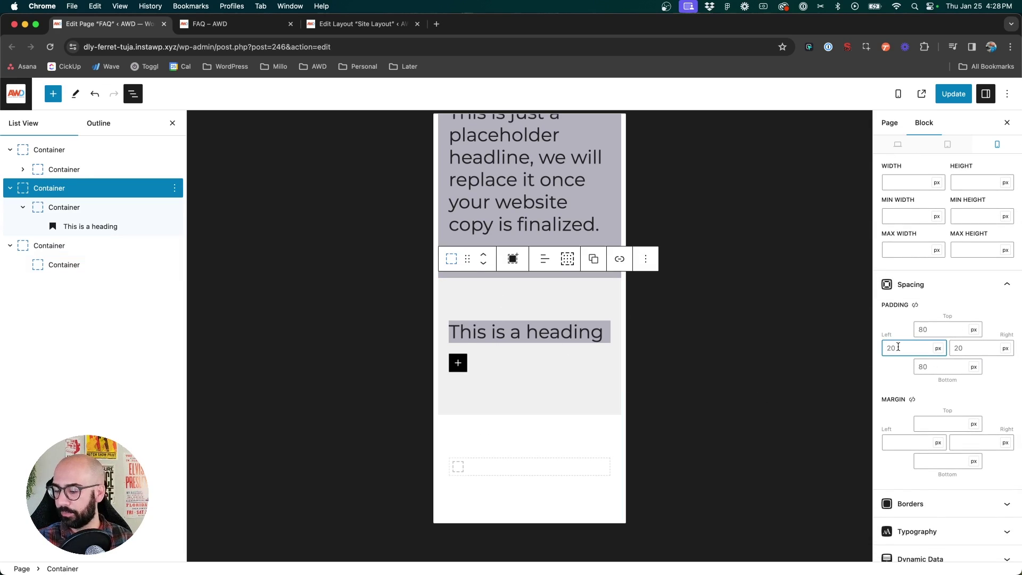
key(Delete)
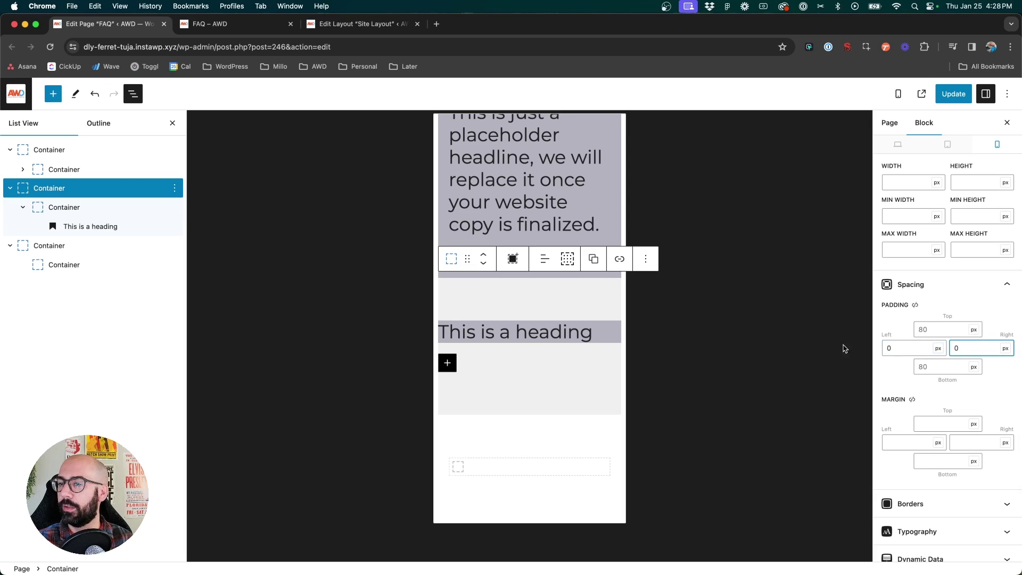
click(450, 330)
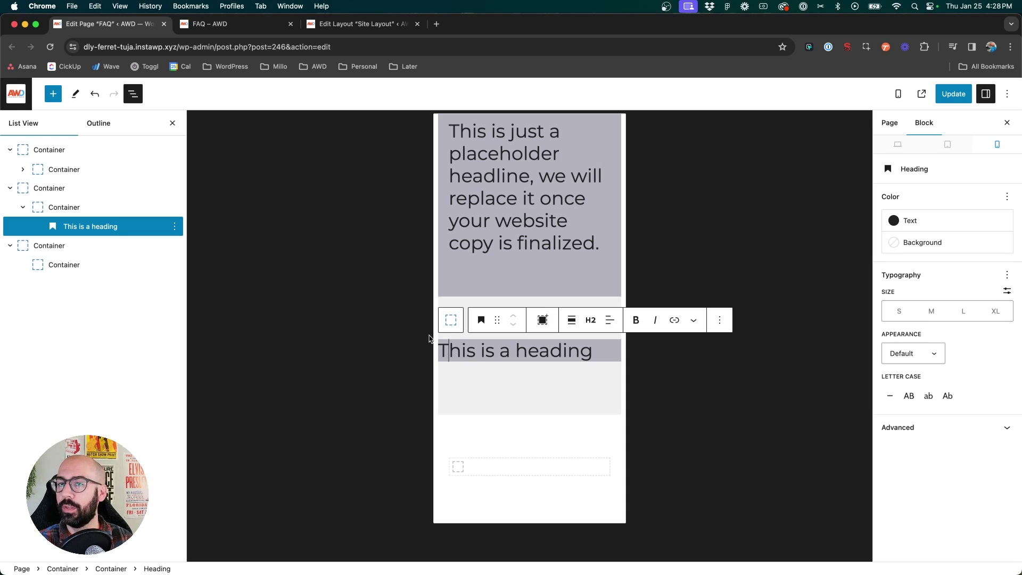
click(51, 188)
scroll(979, 409, down, 5)
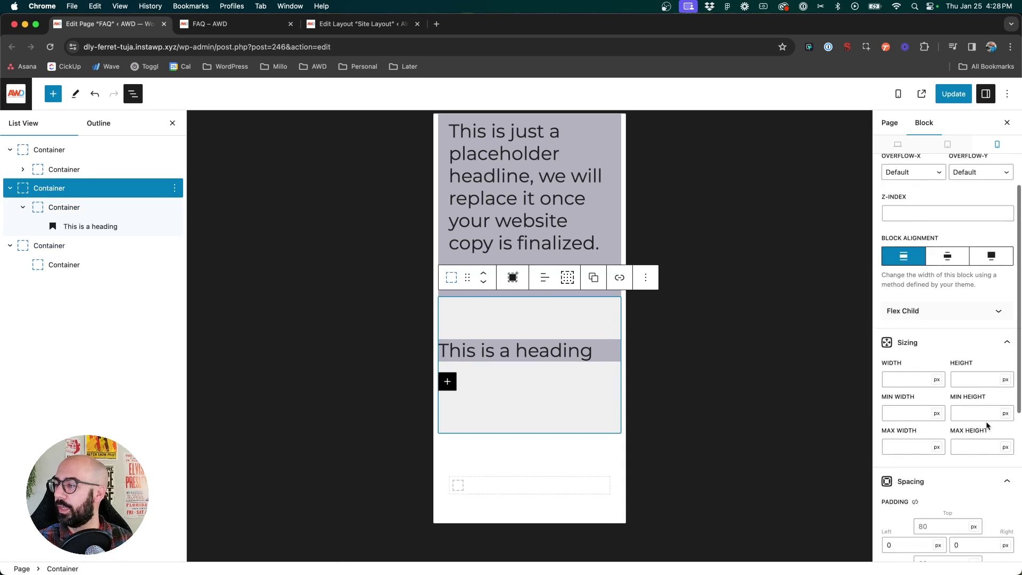
scroll(947, 426, down, 5)
double_click(899, 414)
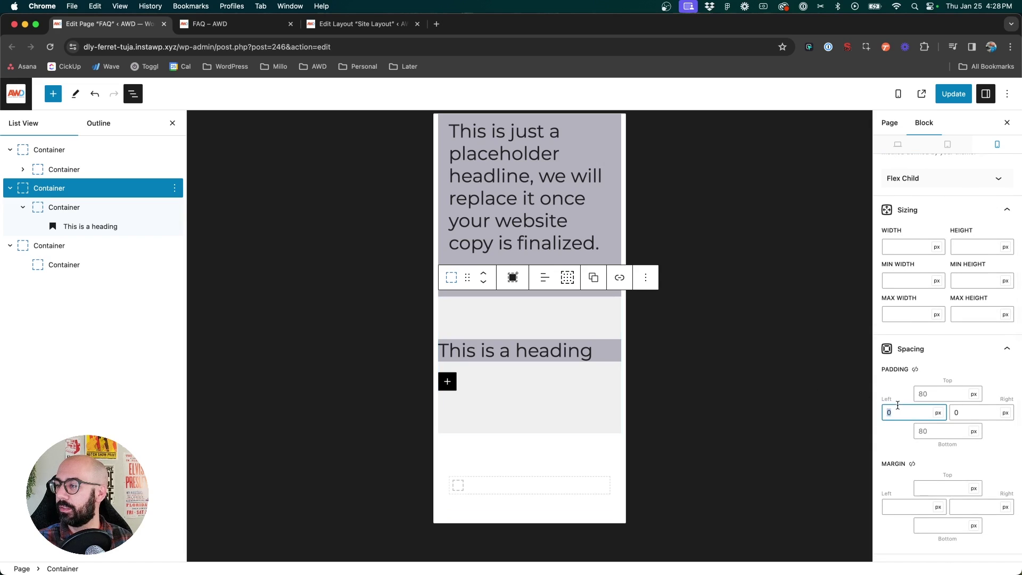
text(20)
key(Tab)
text(20)
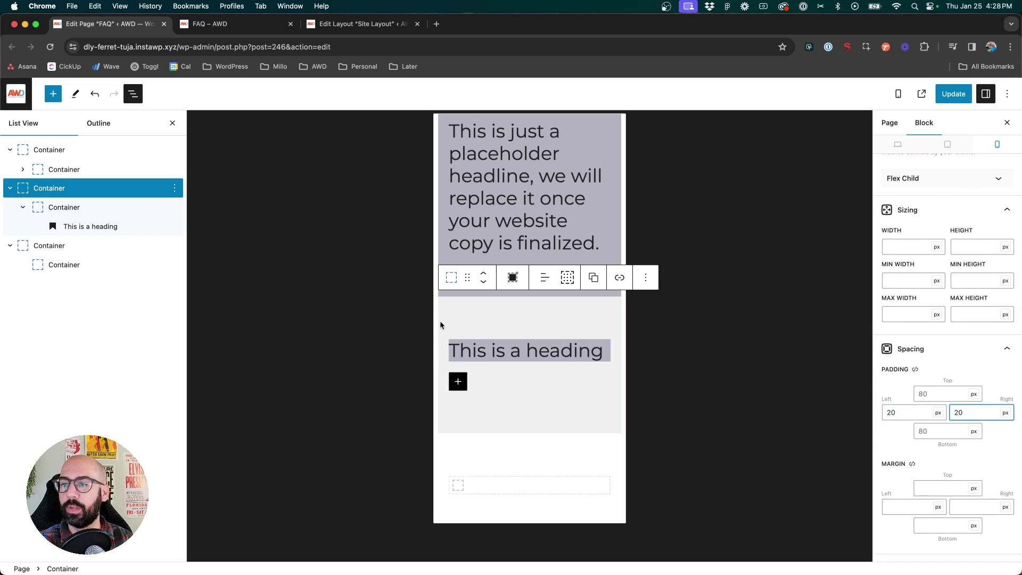
click(33, 188)
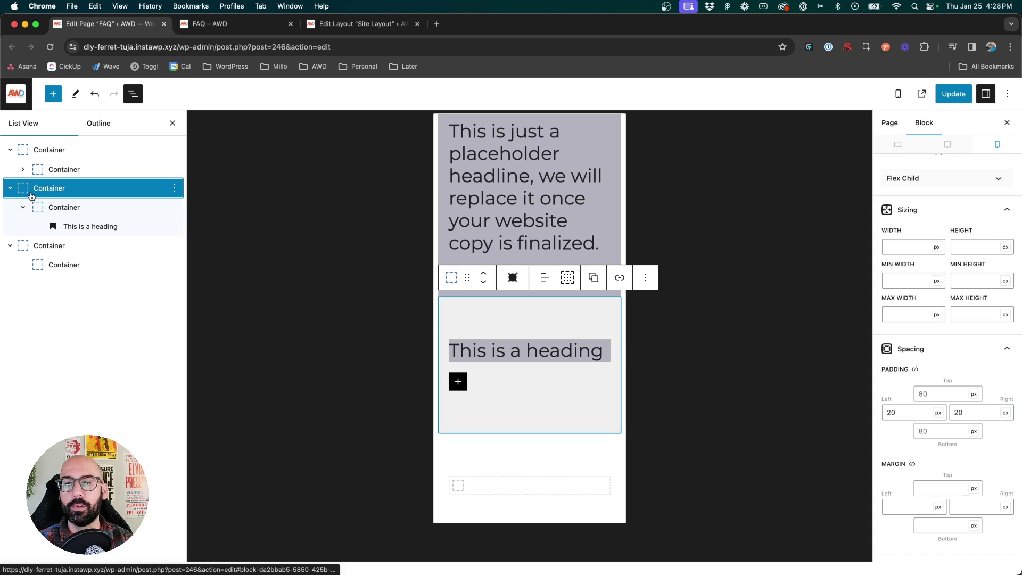
- Switch the editor preview from mobile through tablet back to desktop width
click(949, 146)
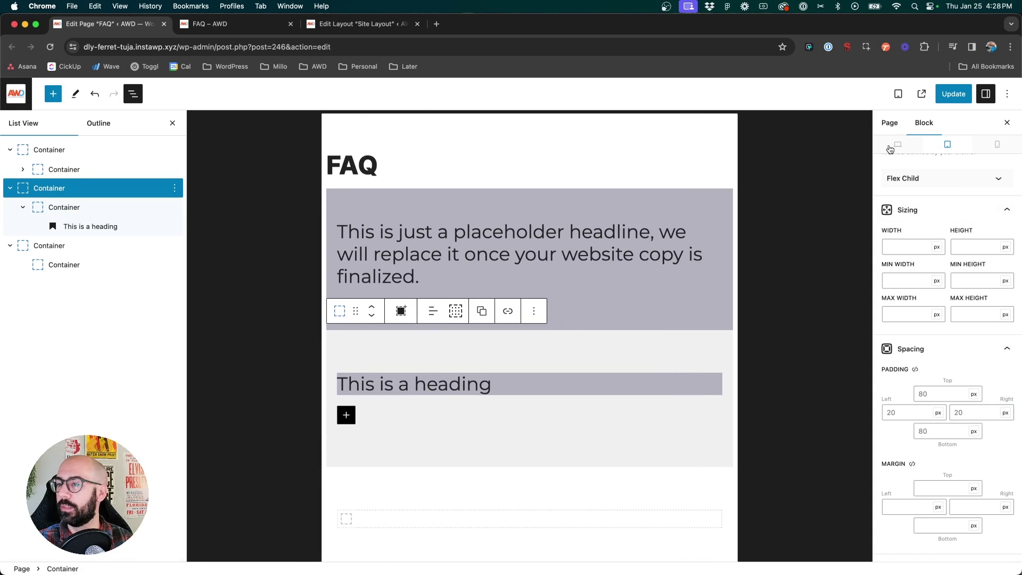
click(897, 144)
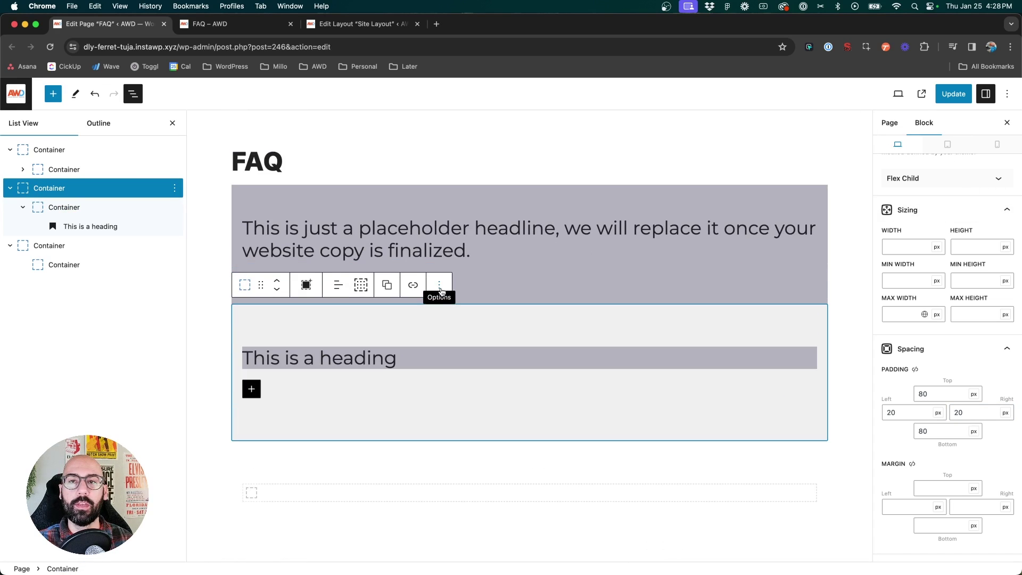